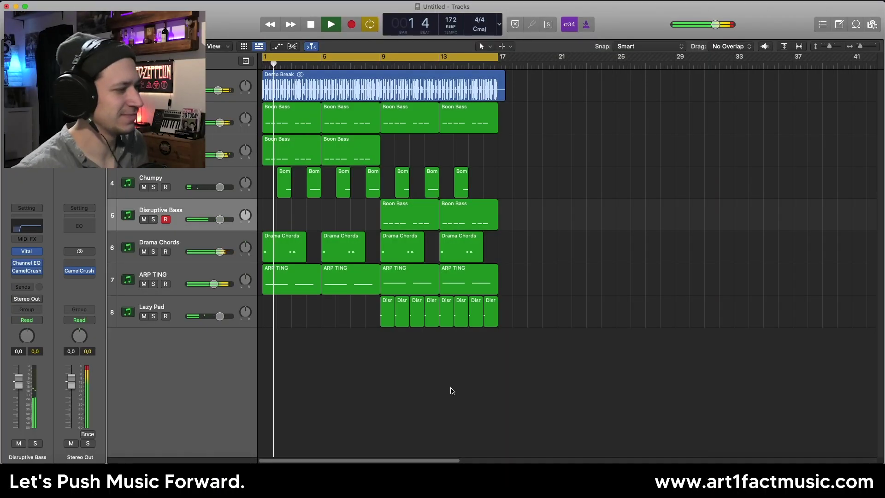
Step: Stop the playback, switch to the browser and look at the Vital preset packs in the Art1fact website's shop
key("space")
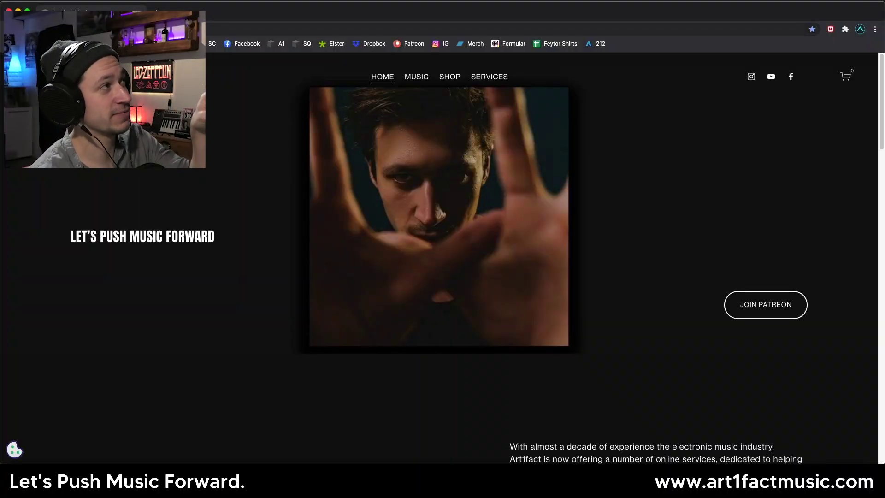
left_click(444, 83)
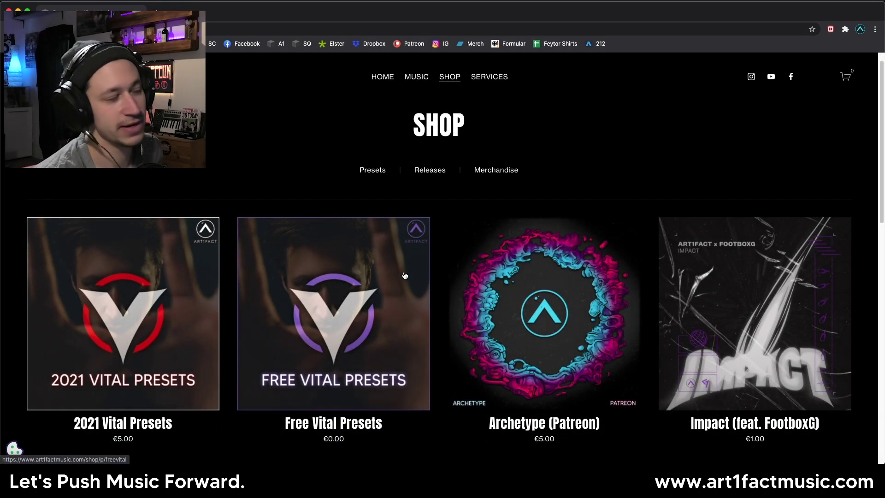
scroll(134, 347, "down", 1)
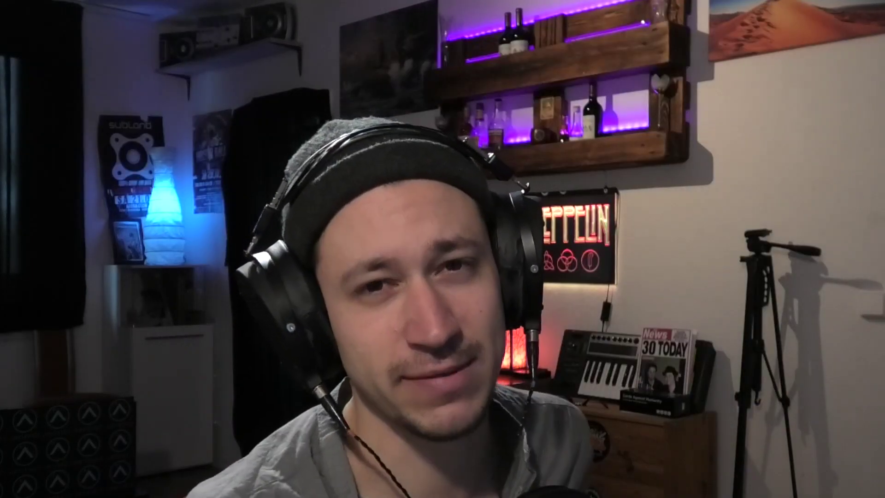
left_click(445, 219)
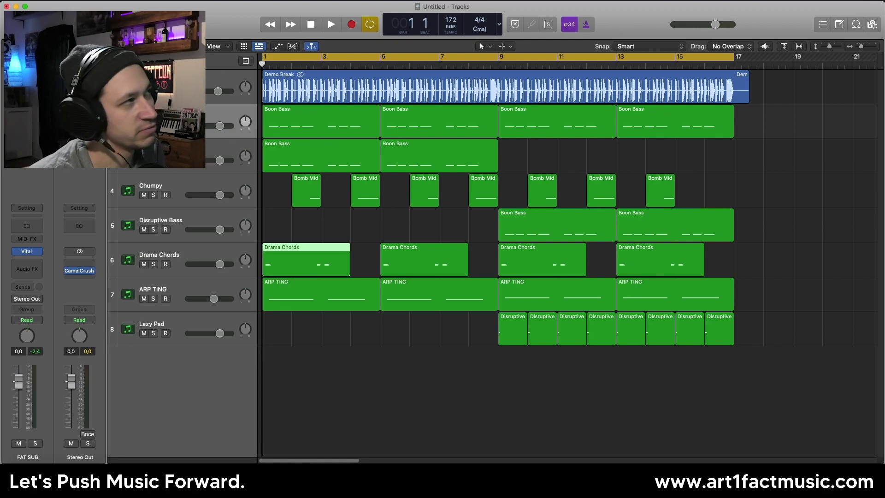
Step: Switch to Logic Pro and play the Demo Break drum loop on its own from bar 1
key("space")
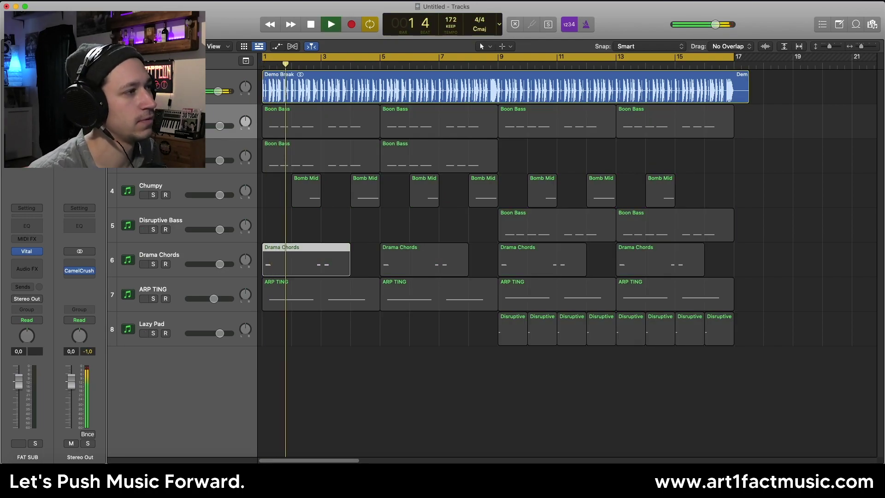
key("space")
key("super+a")
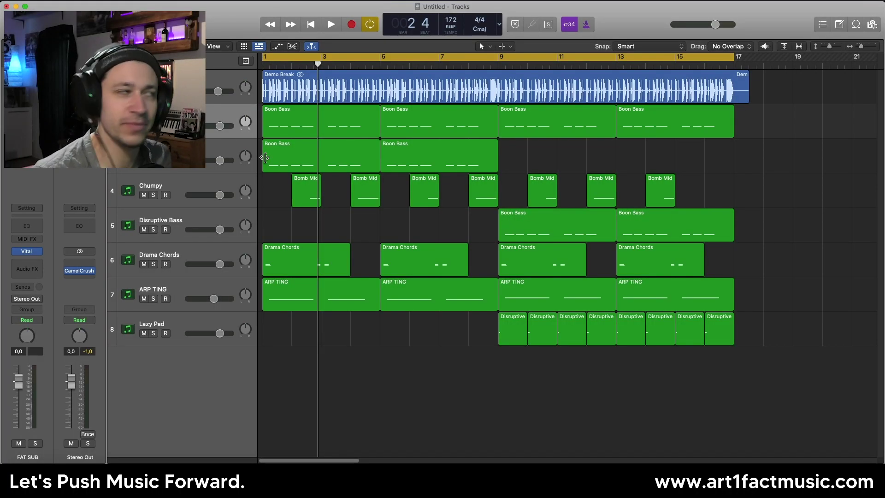
Step: Solo the Bomb Mids track and audition it with its Vital patch open
left_click(152, 155)
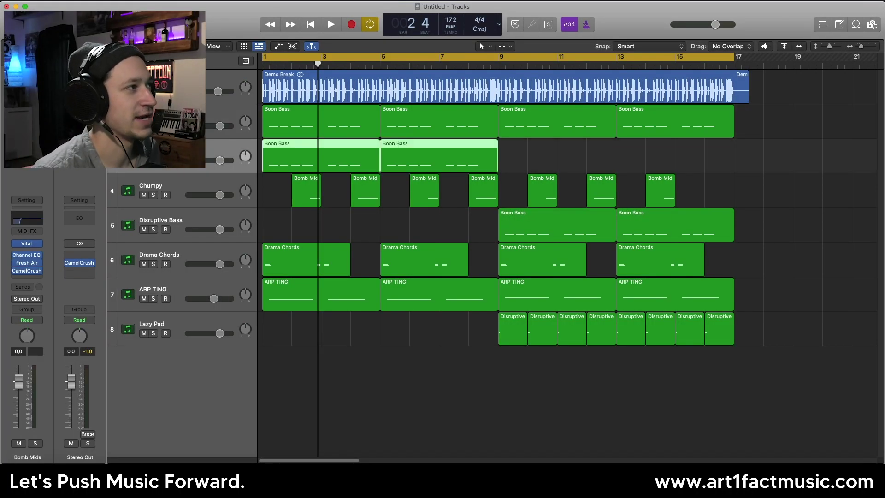
key("s")
left_click(27, 243)
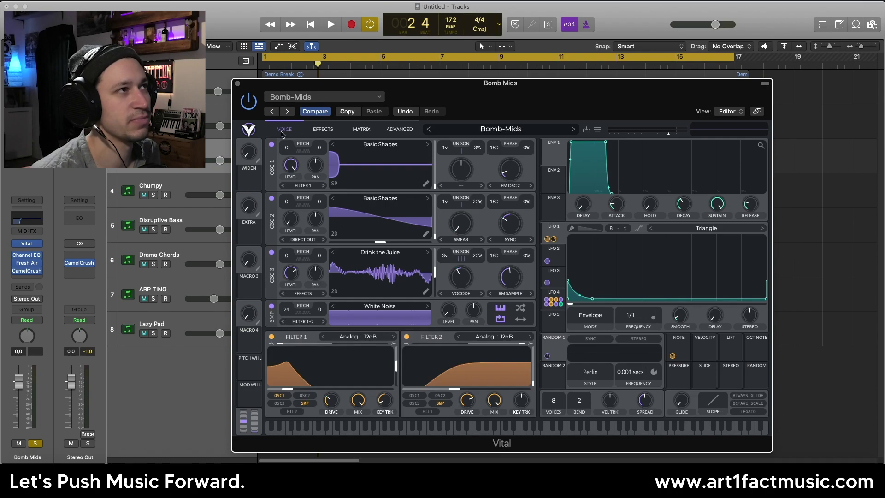
key("space")
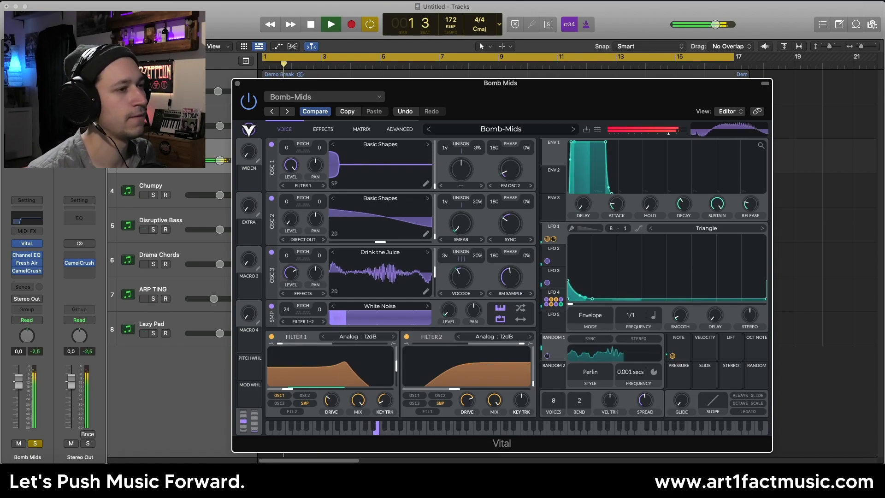
key("space")
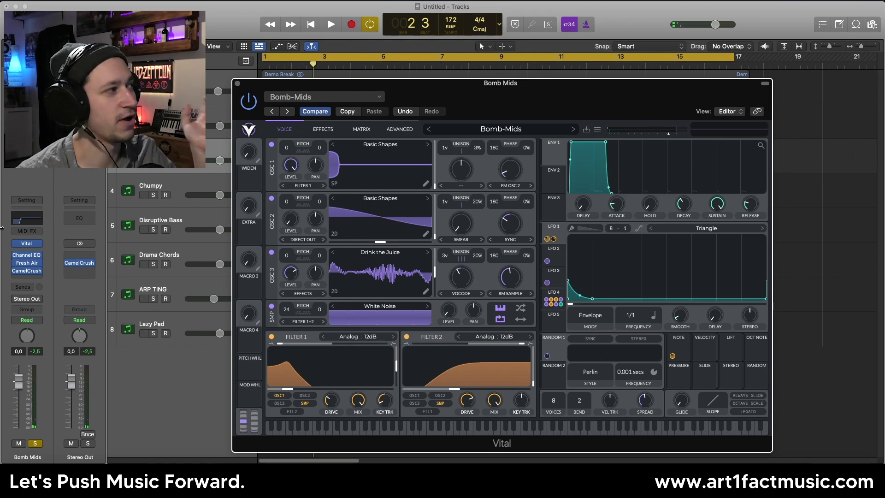
Step: Inspect the Channel EQ and Fresh Air effects on Bomb Mids, and audition the track with all plug-in windows closed
left_click(27, 257)
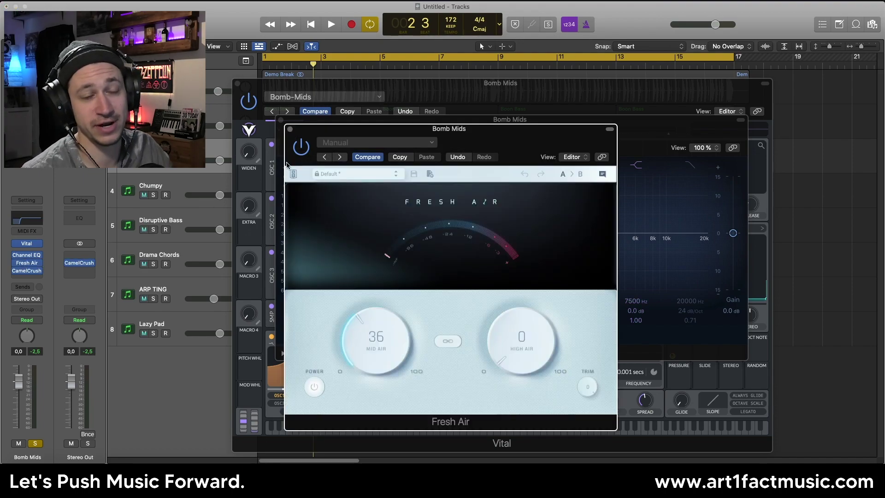
left_click(290, 130)
left_click(281, 119)
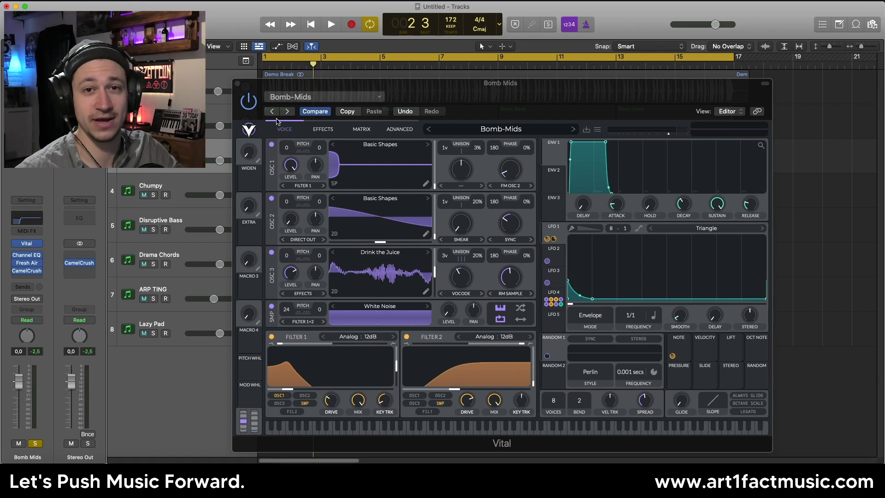
left_click(238, 84)
key("space")
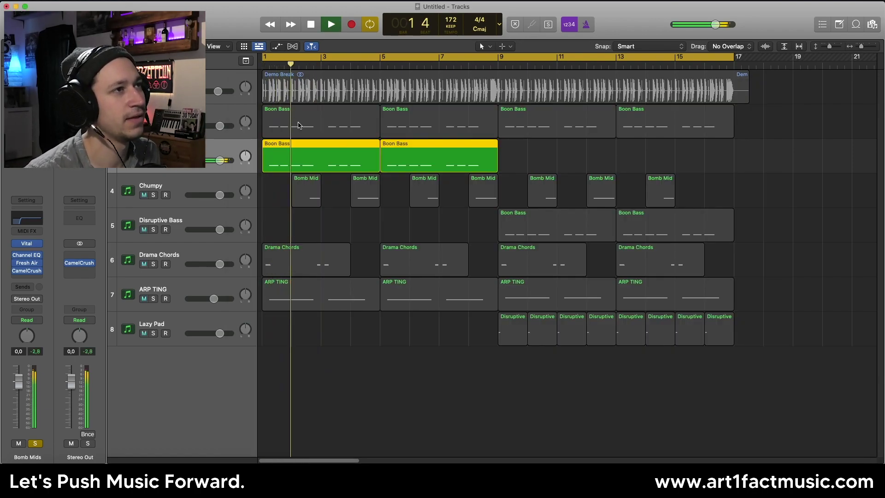
key("space")
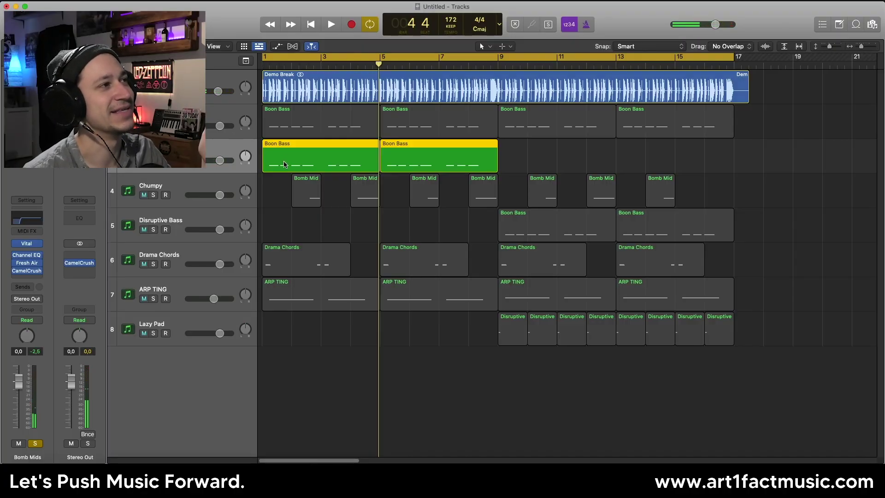
Step: Solo the Chumpy track as well and look over its Chump VIP patch in Vital
left_click_drag(292, 60, 379, 60)
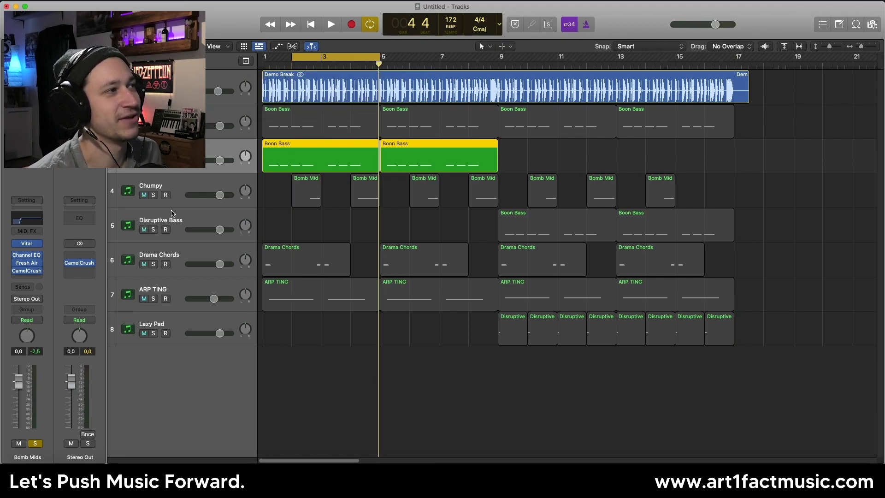
left_click(160, 184)
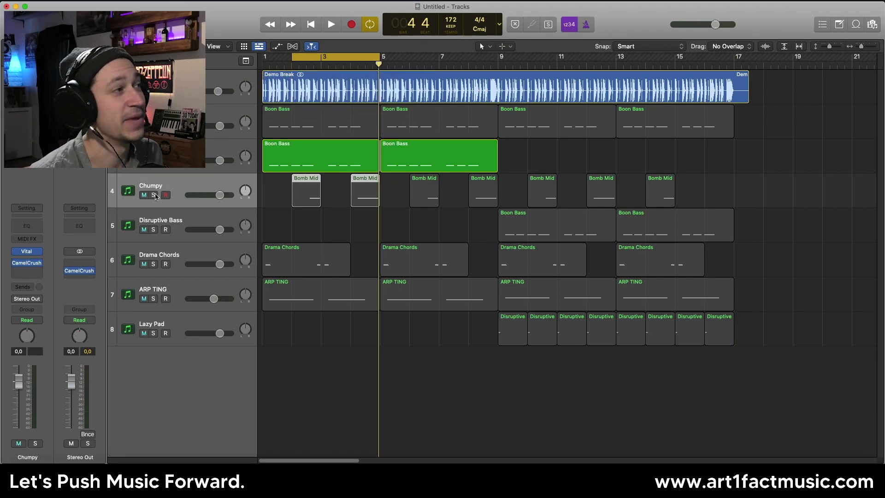
left_click(153, 195)
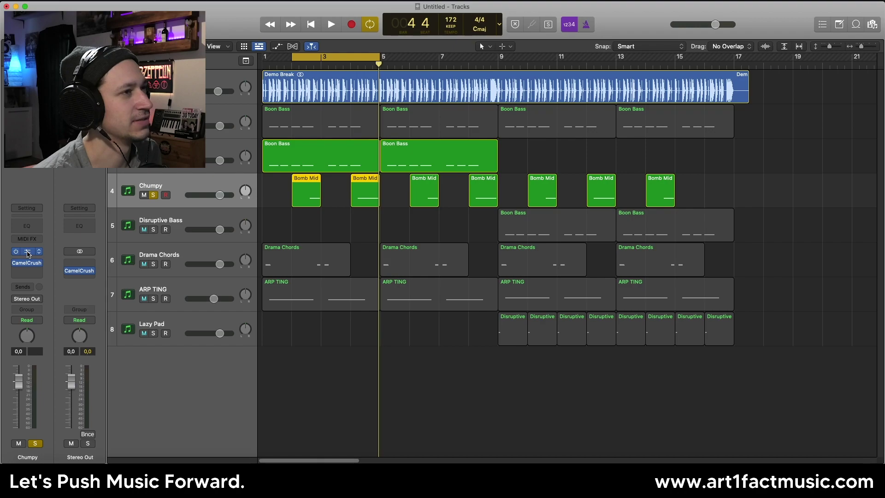
left_click(28, 253)
left_click_drag(516, 116, 509, 107)
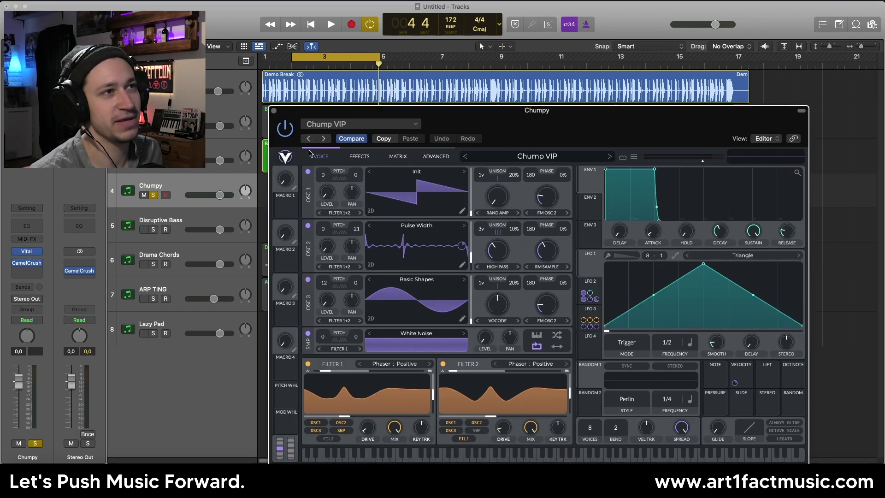
left_click(274, 111)
Step: Set the cycle range from bar 2 to bar 3 and audition the first Chumpy region
left_click_drag(295, 59, 322, 59)
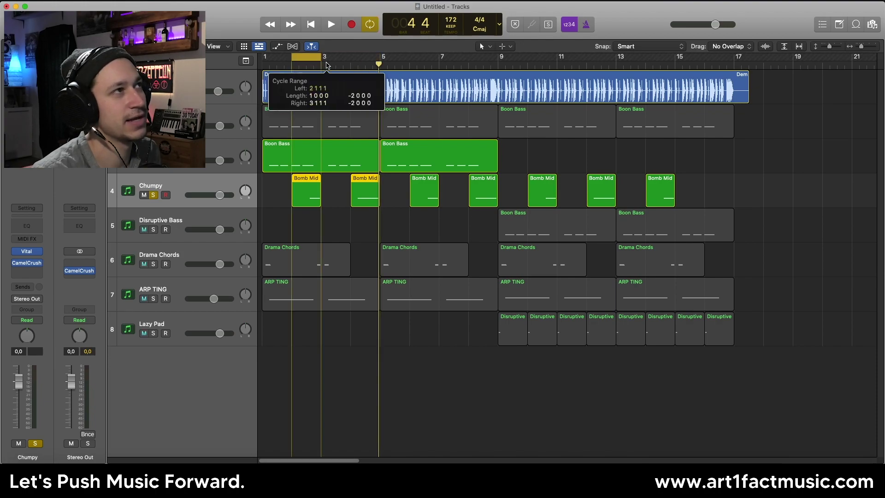
key("space")
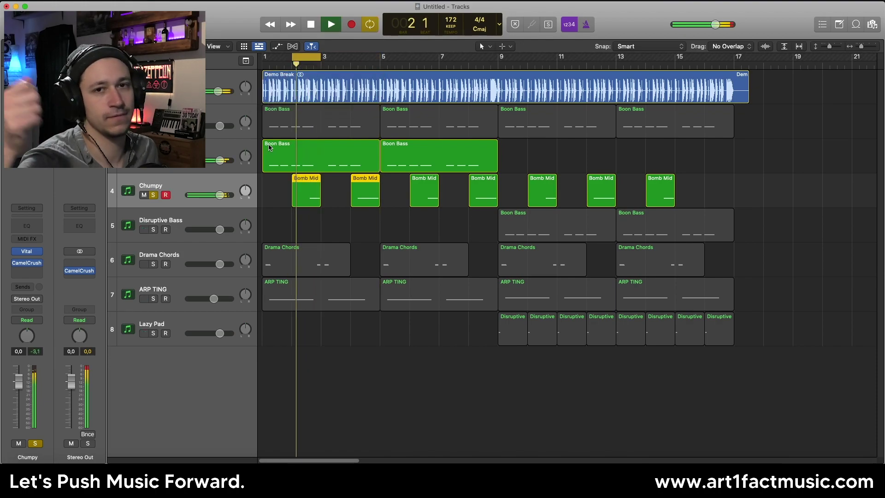
key("space")
Step: Cycle bar 4 to bar 5 to audition the second Chumpy region, and open its notes in the Piano Roll
left_click_drag(353, 63, 379, 56)
key("space")
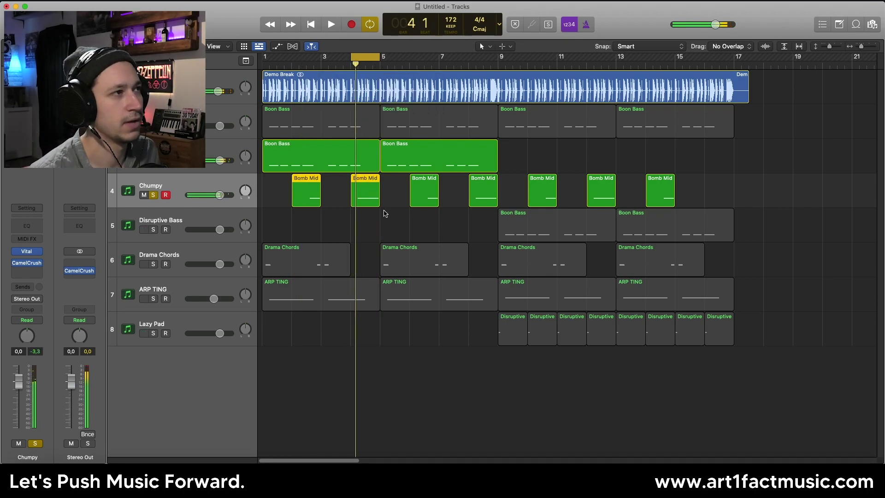
double_click(361, 195)
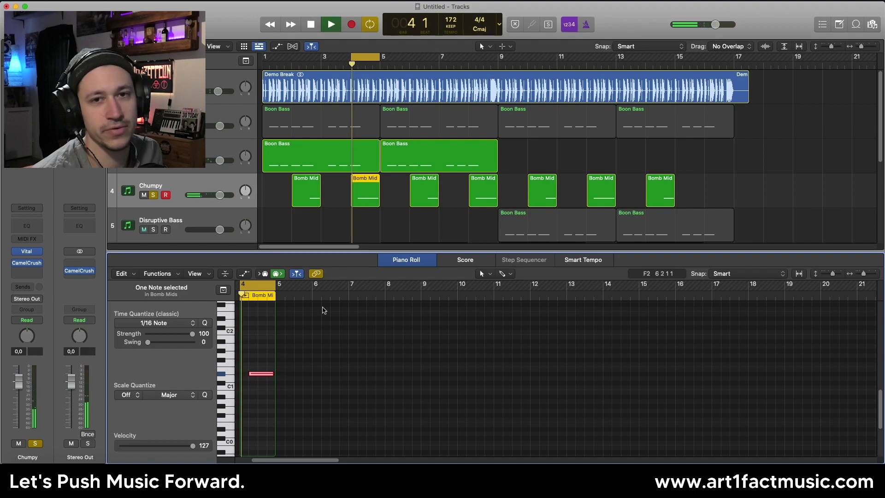
key("space")
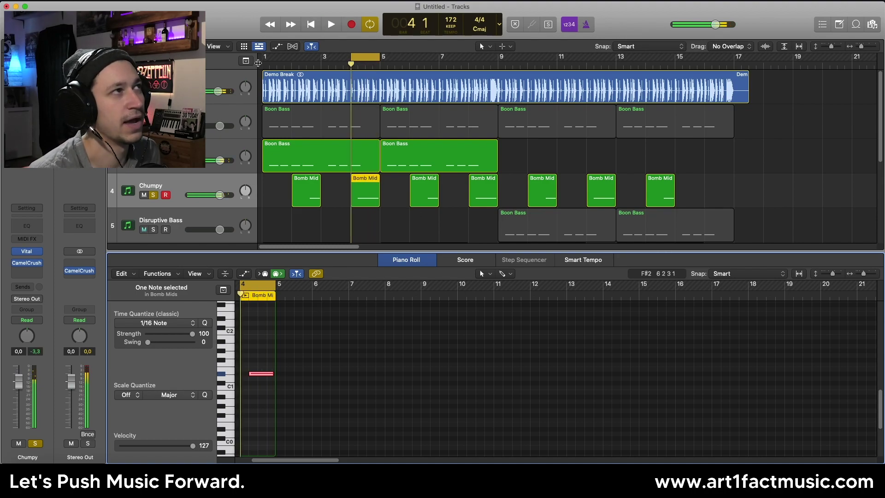
Step: Set the cycle range from bar 1 to bar 9 and play the drums, Bomb Mids and Chumpy together
left_click_drag(266, 62, 502, 58)
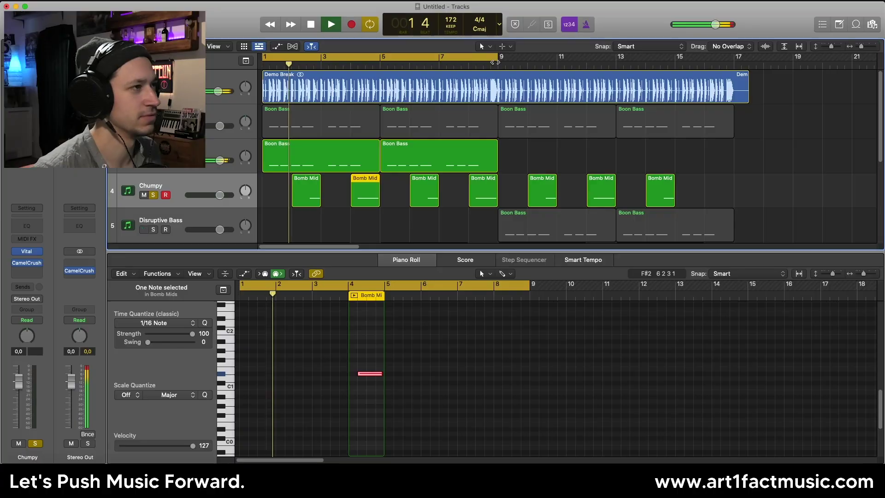
key("space")
scroll(369, 175, "down", 5)
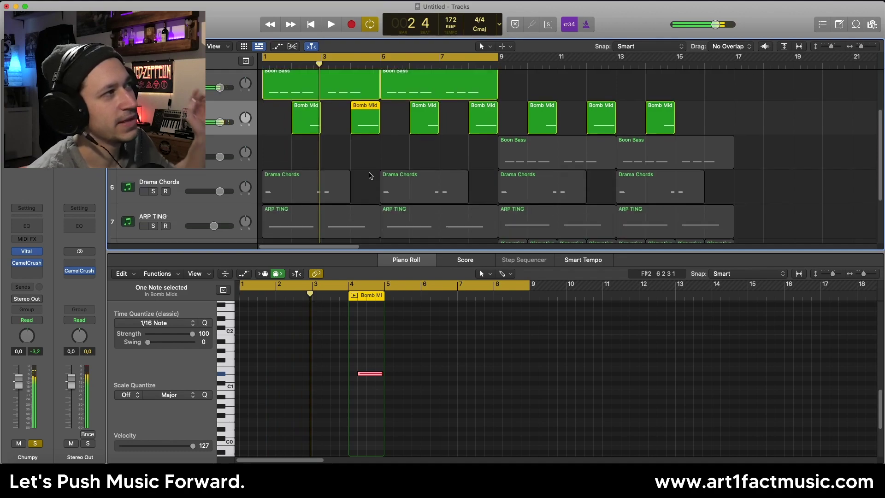
left_click(369, 173)
scroll(369, 174, "up", 3)
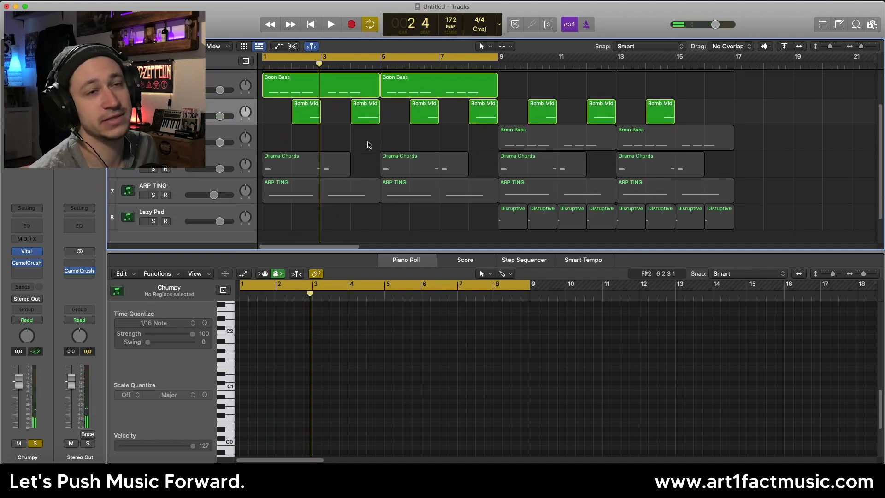
Step: Solo the FAT SUB track alongside the others and inspect its Vital patch
key("Up")
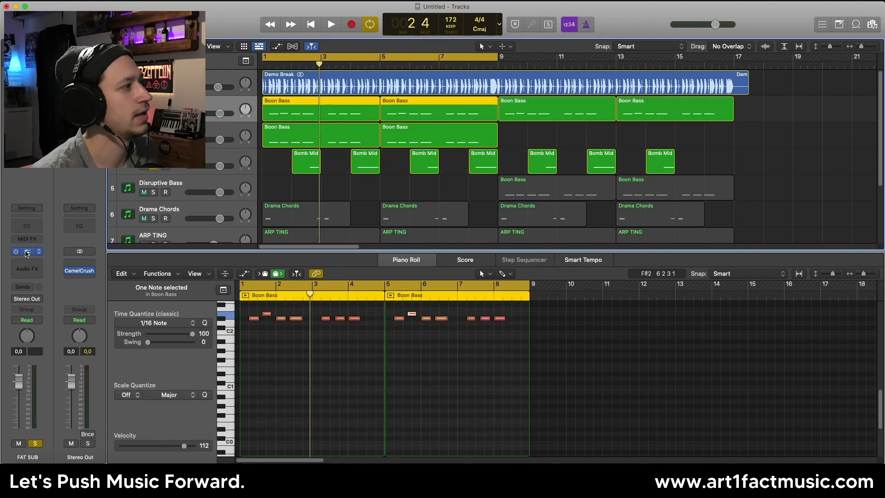
left_click(26, 253)
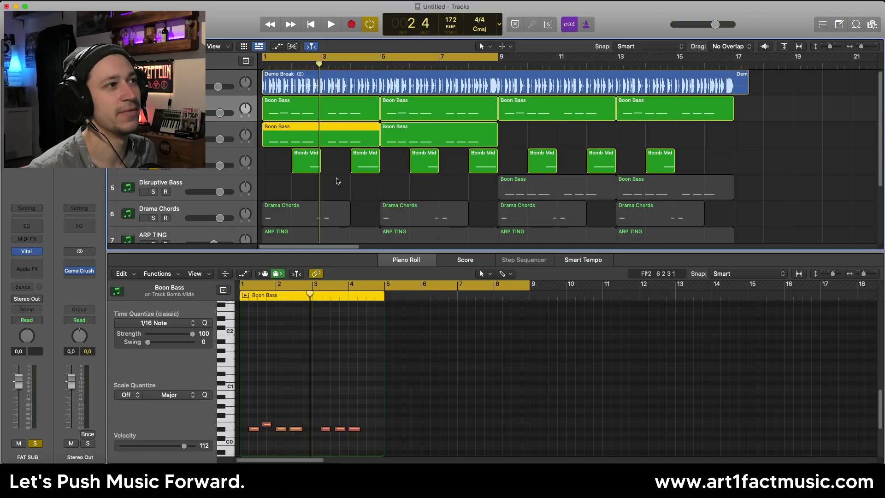
scroll(340, 156, "down", 2)
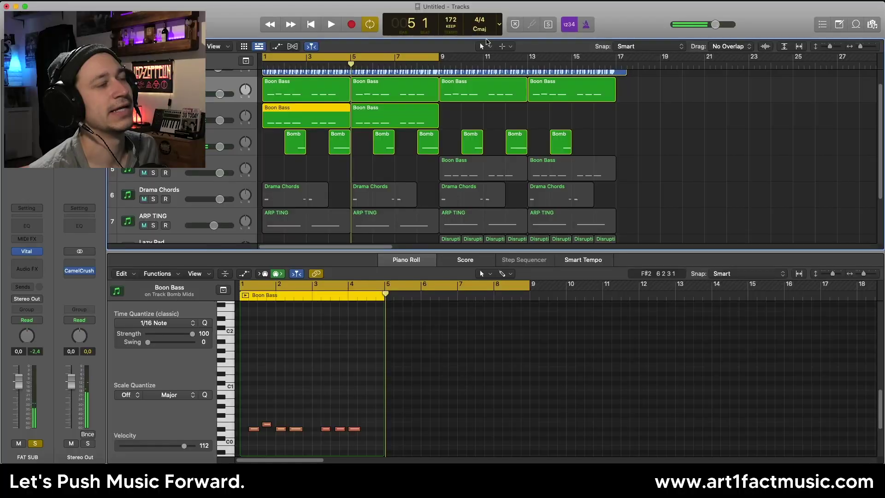
Step: Solo the Disruptive Bass track, inspect its Vital patch and audition it over a cycle range from bar 9 to bar 17
left_click(413, 64)
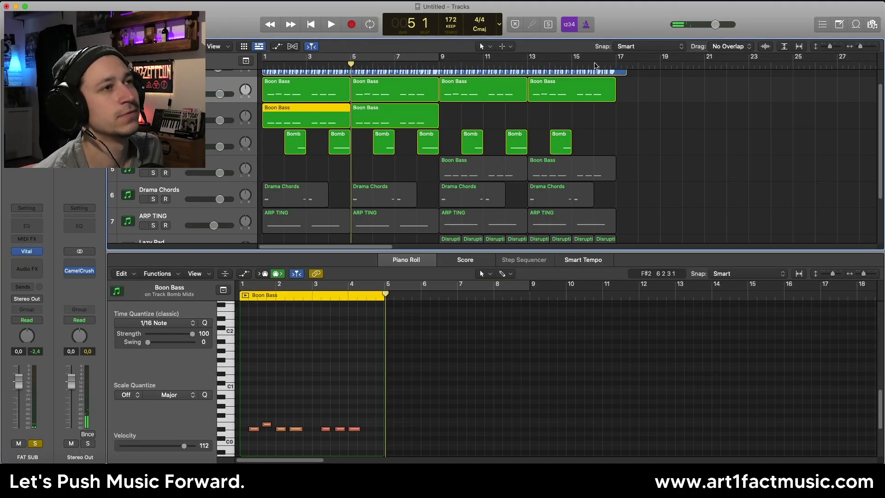
left_click_drag(448, 62, 616, 61)
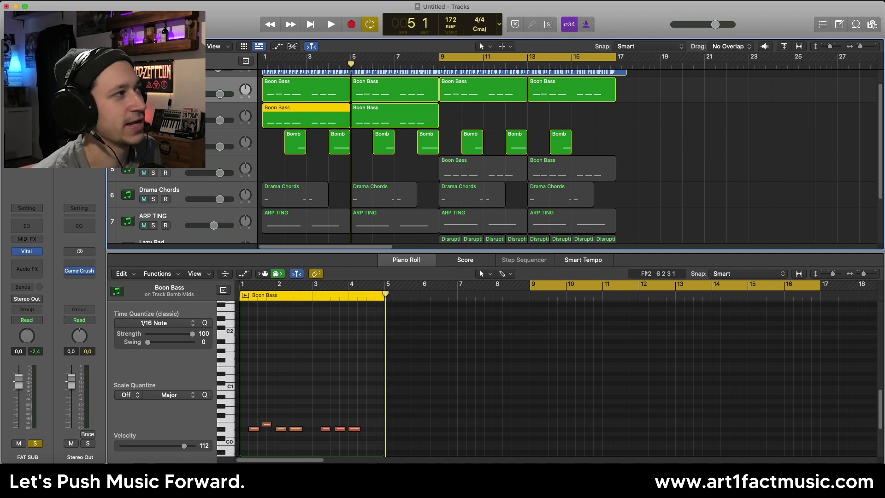
left_click(125, 170)
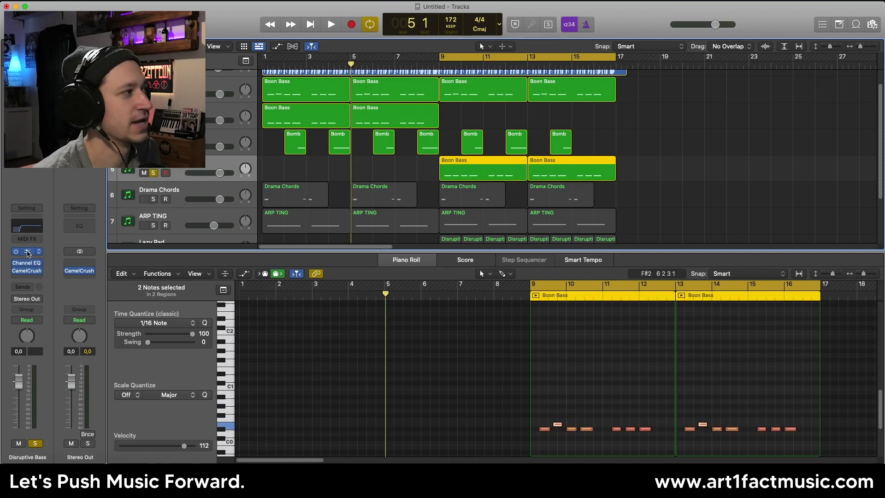
left_click(27, 252)
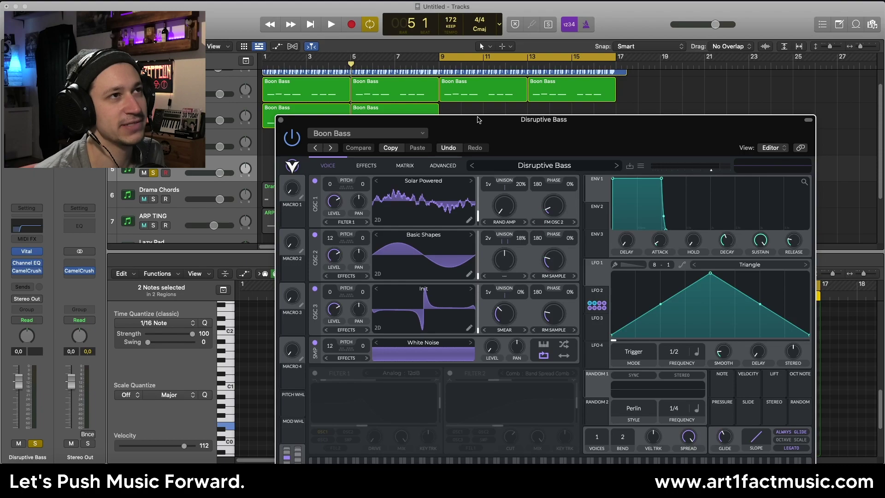
left_click(281, 121)
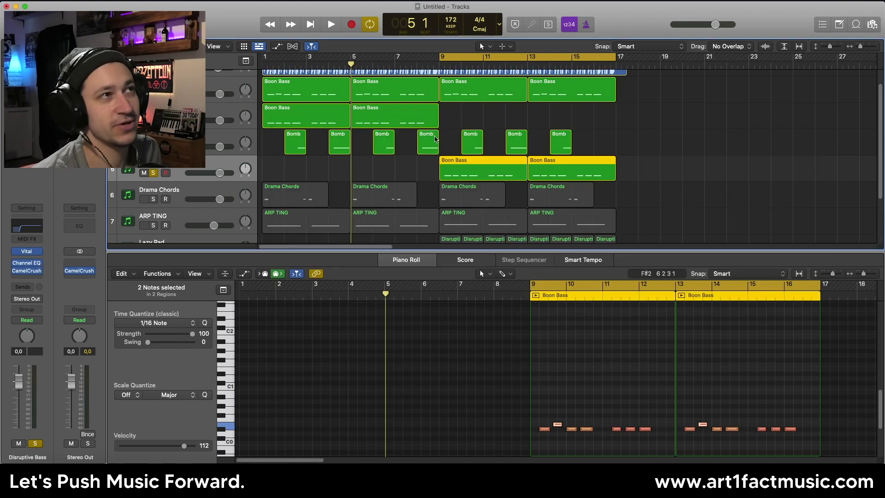
key("space")
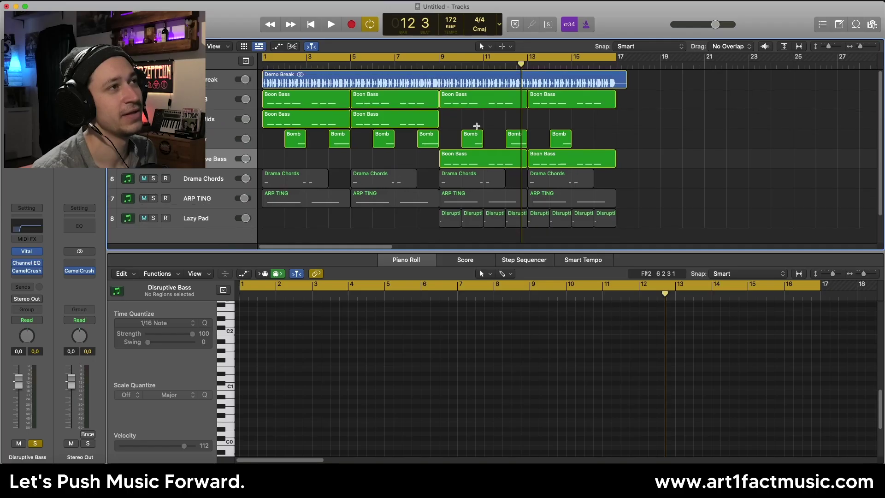
Step: Play the soloed tracks together with Disruptive Bass, and set the cycle range from bar 1 to bar 9
scroll(477, 129, "down", 1)
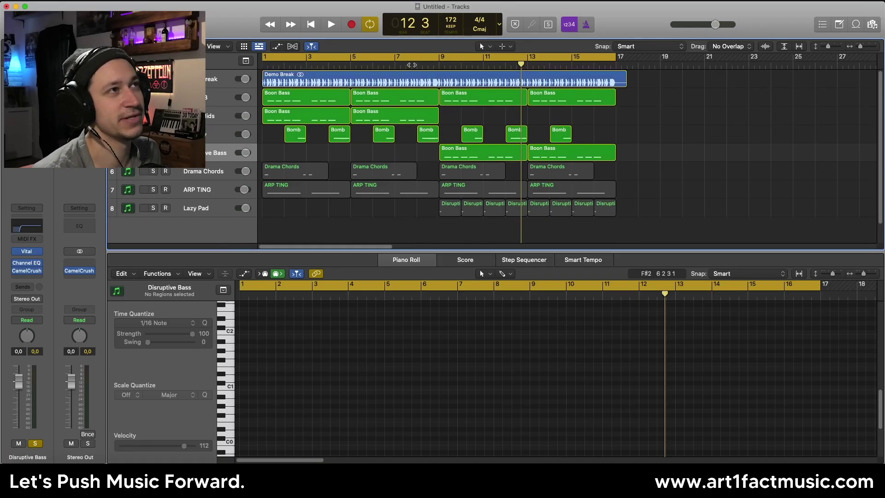
key("space")
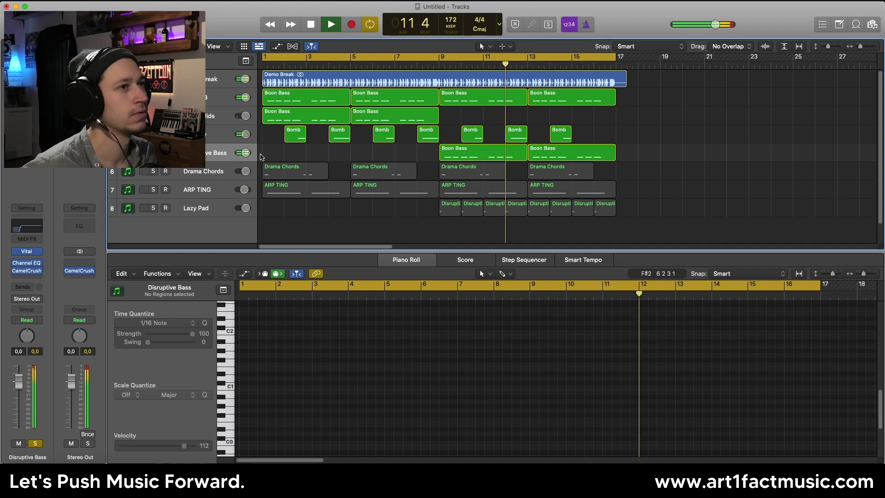
left_click_drag(273, 56, 436, 54)
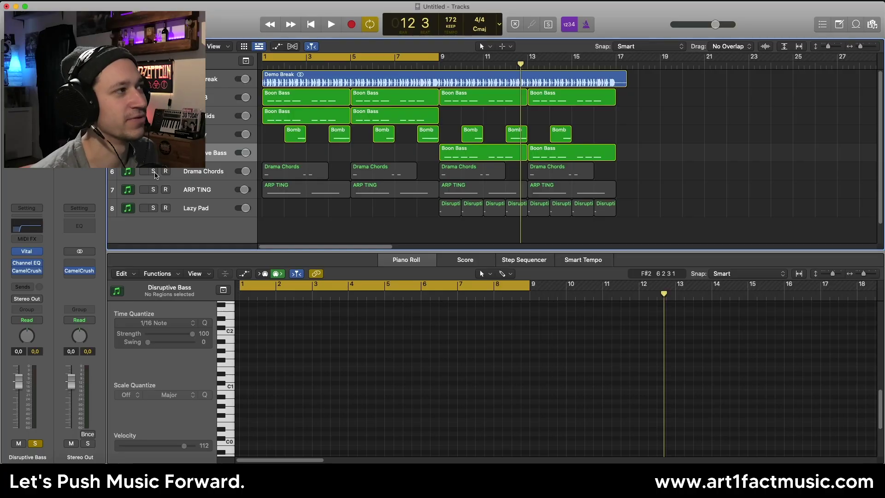
Step: Solo the Drama Chords track alongside the others and inspect its Vital patch
left_click(154, 172)
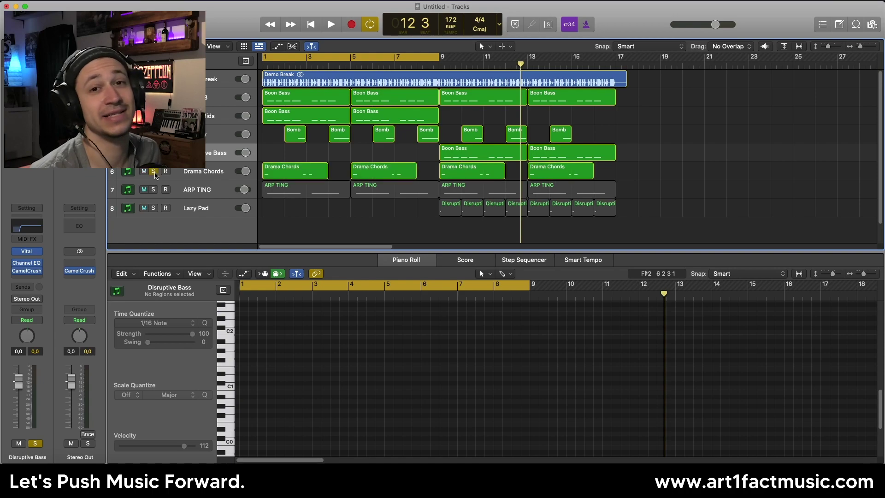
left_click(203, 172)
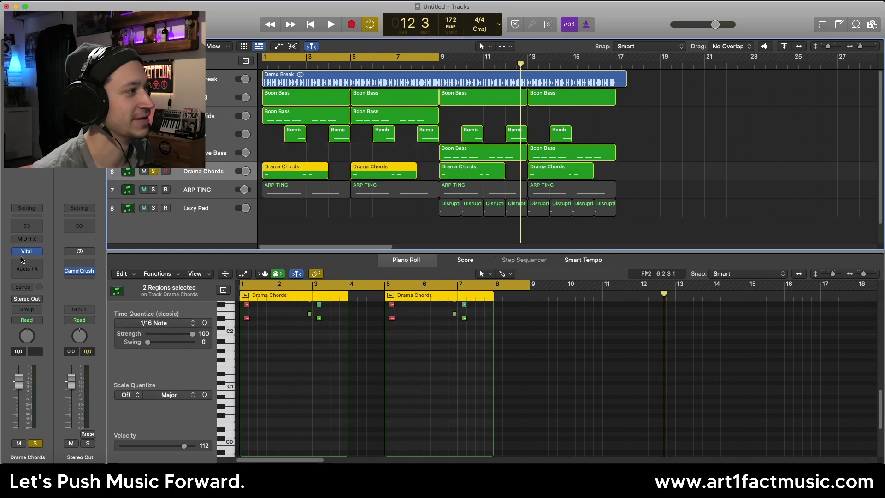
key("v")
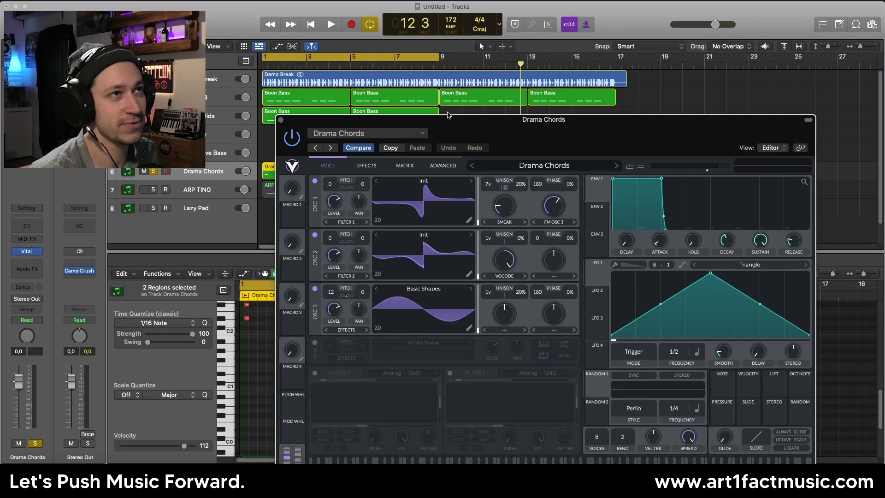
left_click_drag(445, 120, 448, 96)
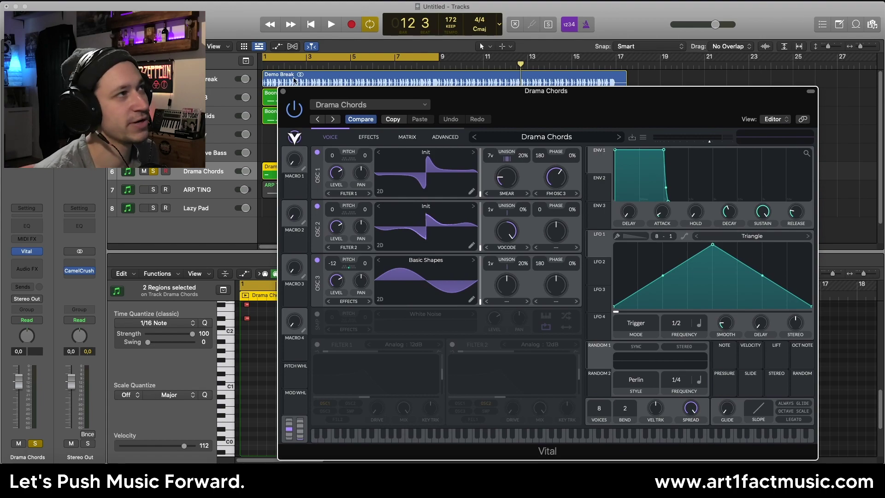
left_click(282, 91)
left_click(282, 151)
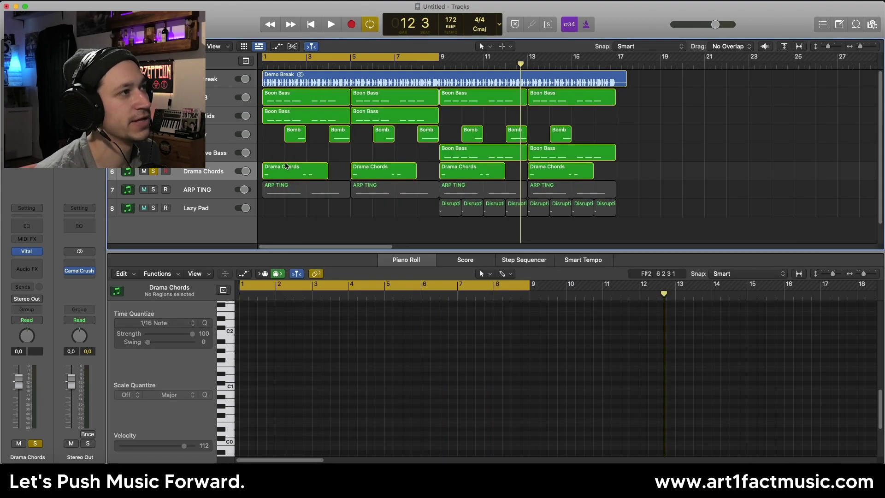
Step: Show the first Drama Chords region's notes in the Piano Roll and audition the two notes of its bar 1 chord
left_click(286, 167)
scroll(323, 378, "up", 2)
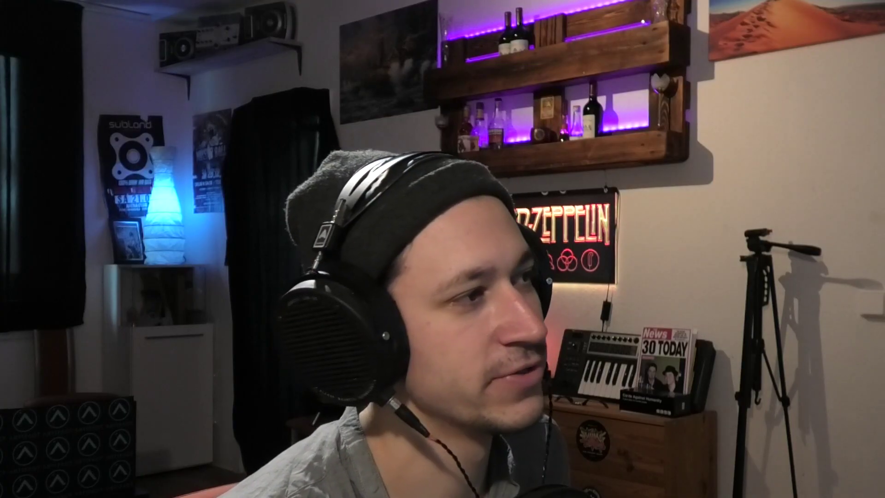
left_click(257, 333)
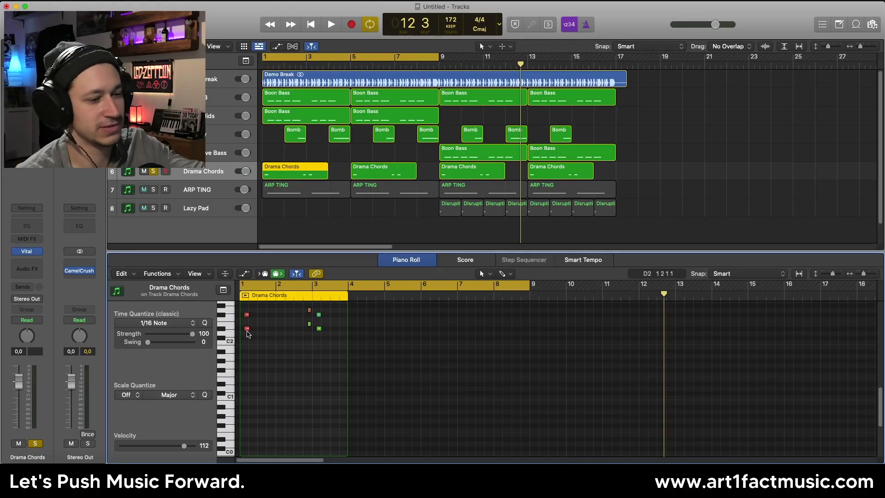
left_click(247, 328)
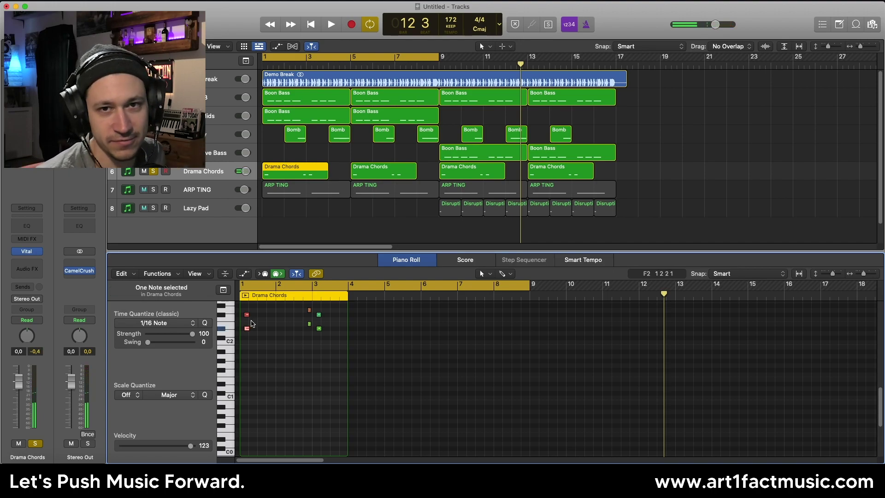
left_click(247, 315)
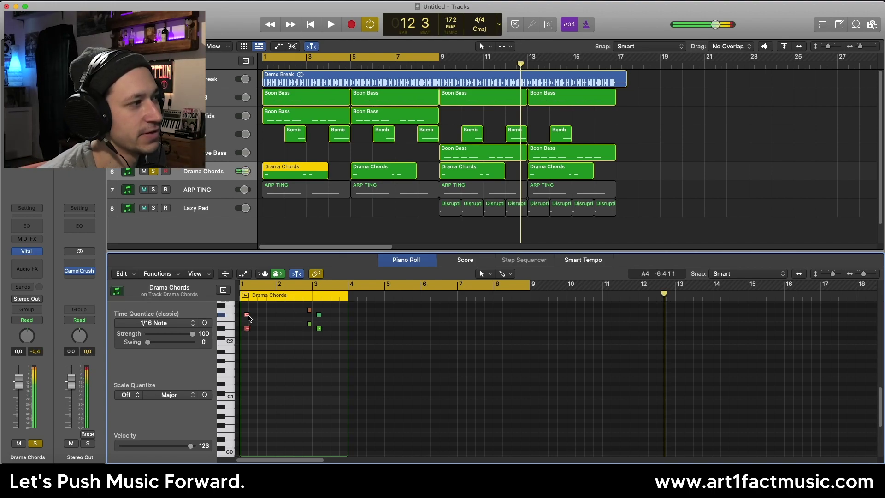
left_click(247, 317)
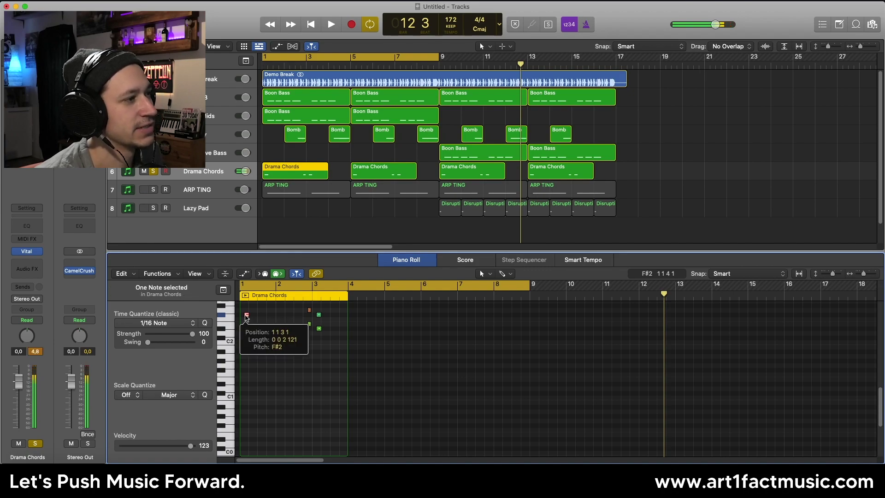
left_click(305, 159)
left_click(312, 177)
left_click(299, 153)
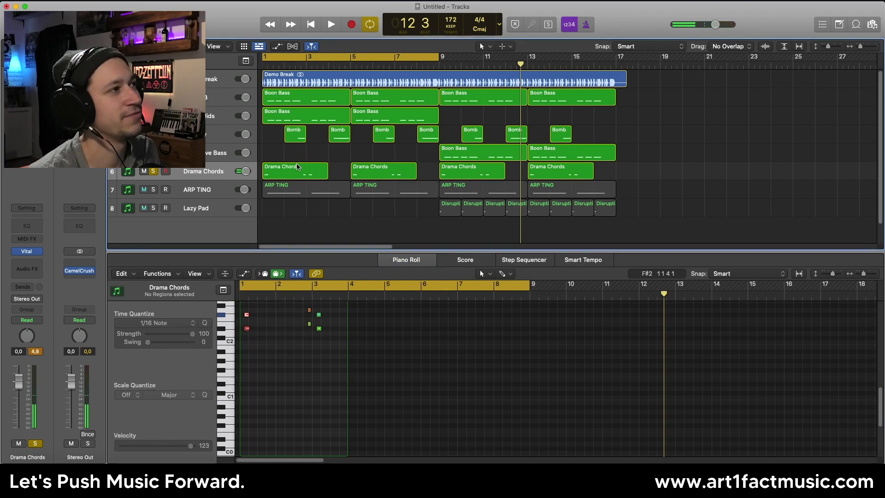
Step: Play the first Drama Chords region from bar 1, and replay its later chords from just before bar 3
left_click(297, 167)
key("Return")
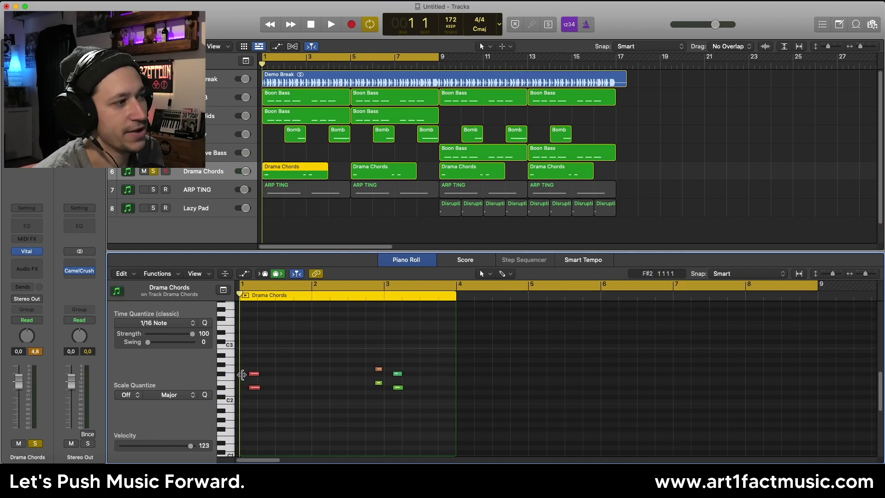
key("space")
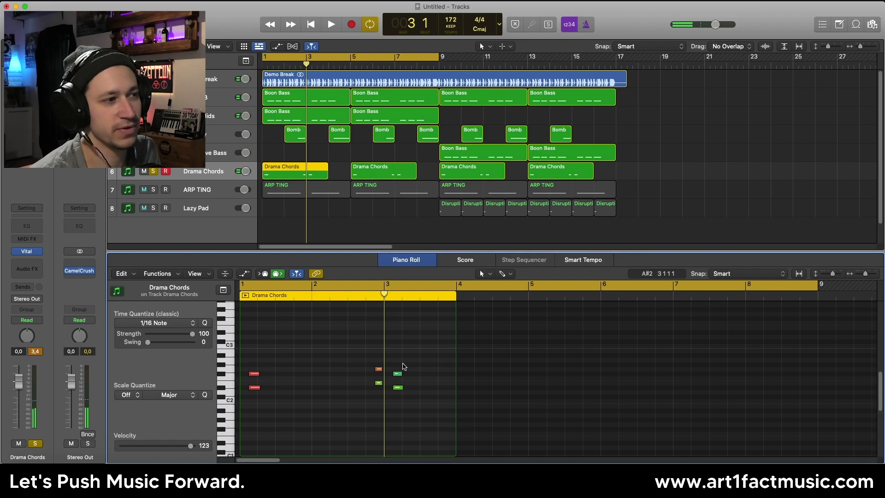
left_click(373, 299)
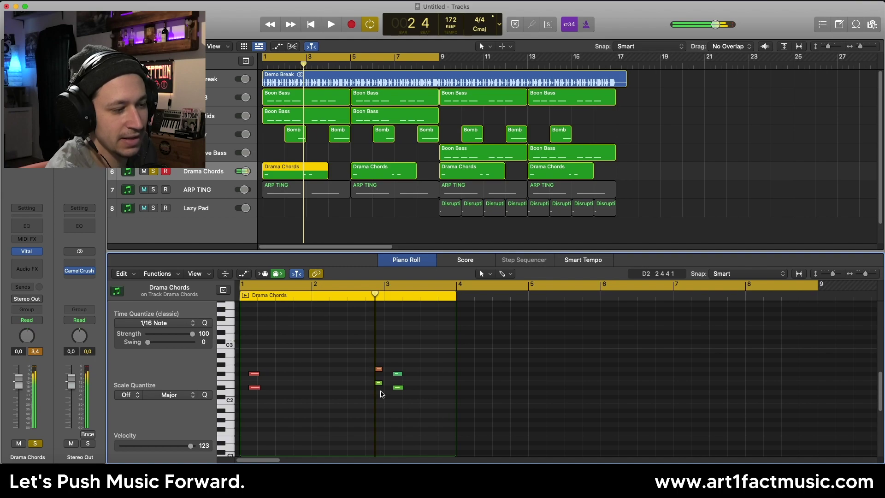
left_click(379, 371)
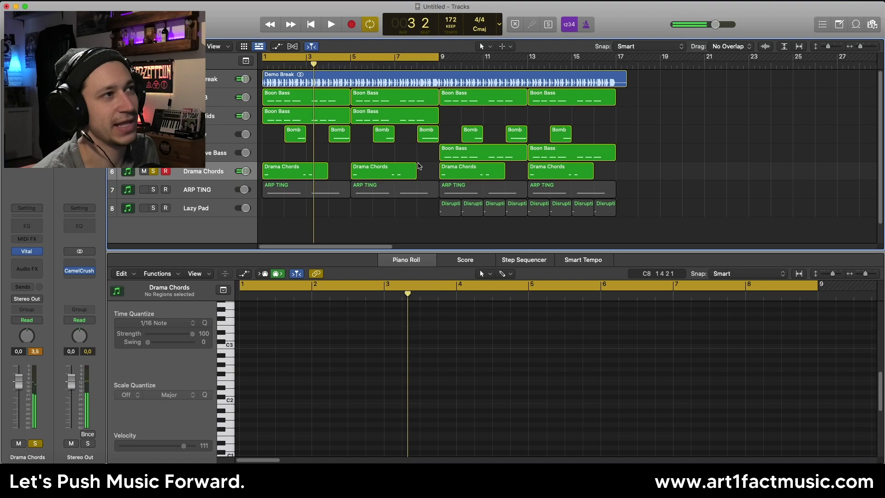
key("space")
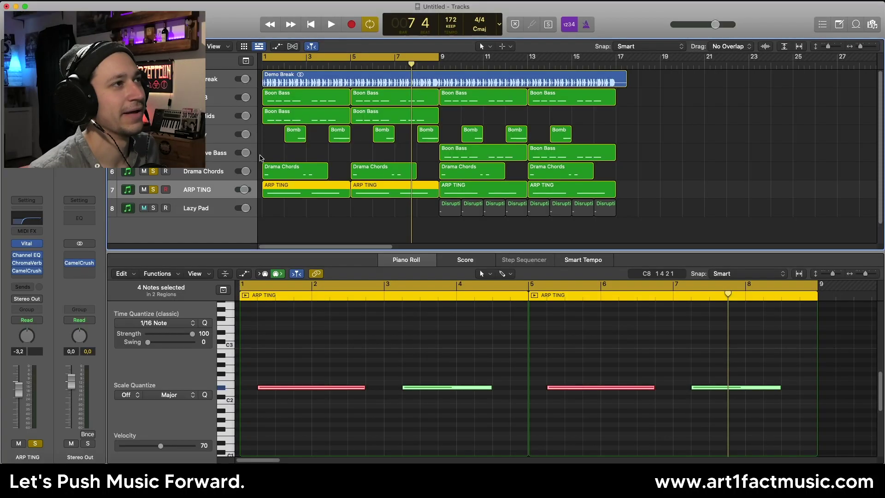
Step: Inspect the ARP TING track's Vital patch and its Channel EQ
key("super+Down")
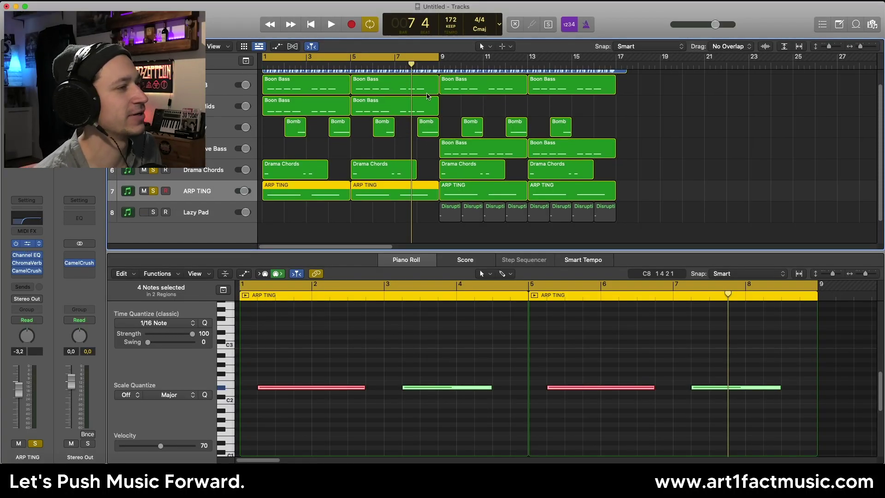
key("v")
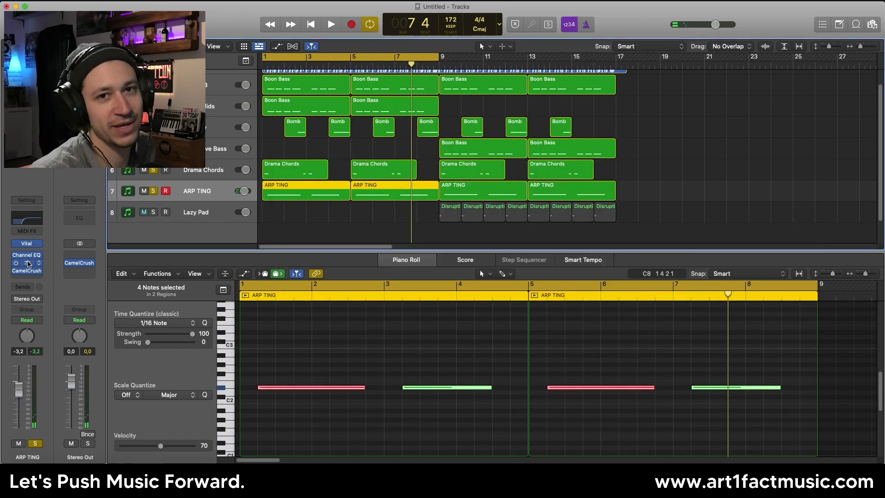
left_click(292, 402)
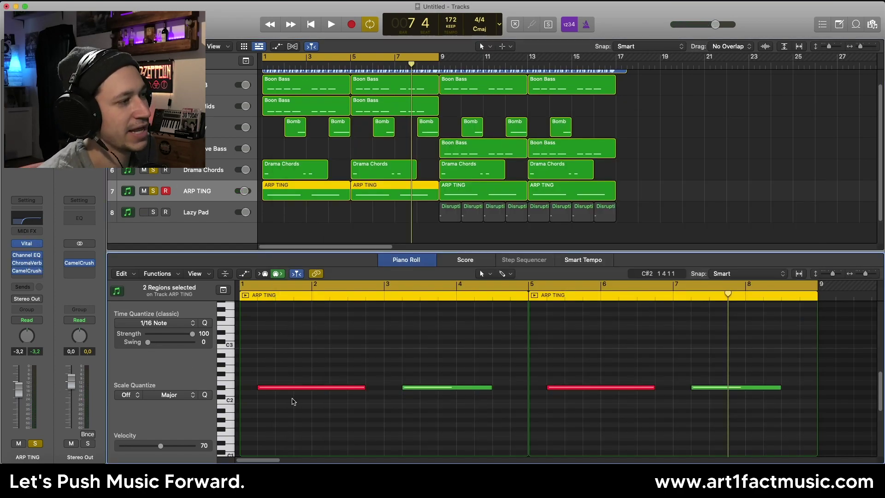
left_click(28, 254)
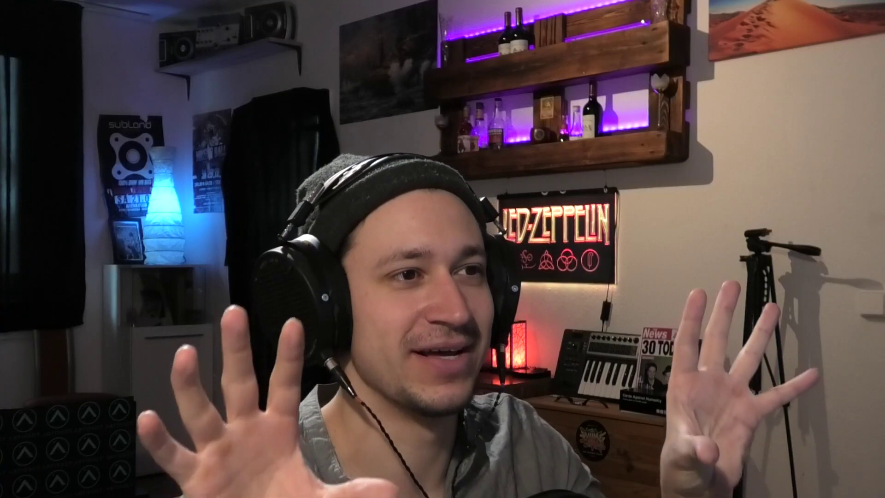
left_click_drag(452, 252, 458, 245)
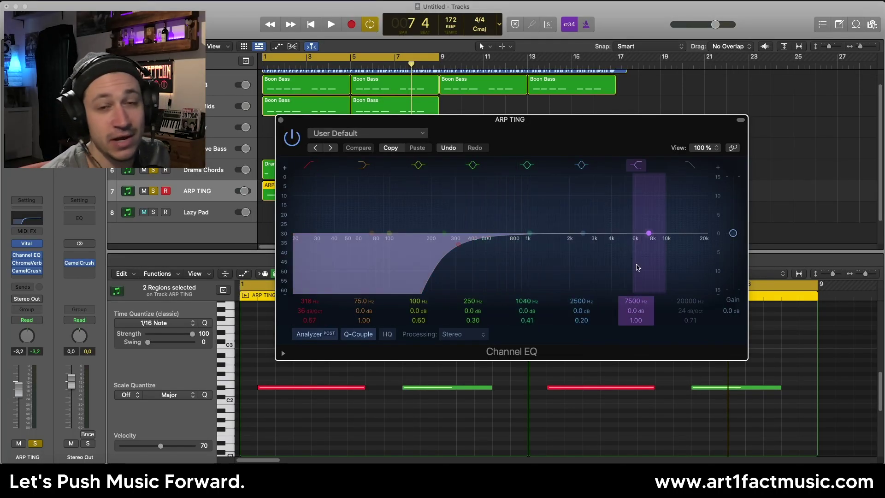
left_click(279, 120)
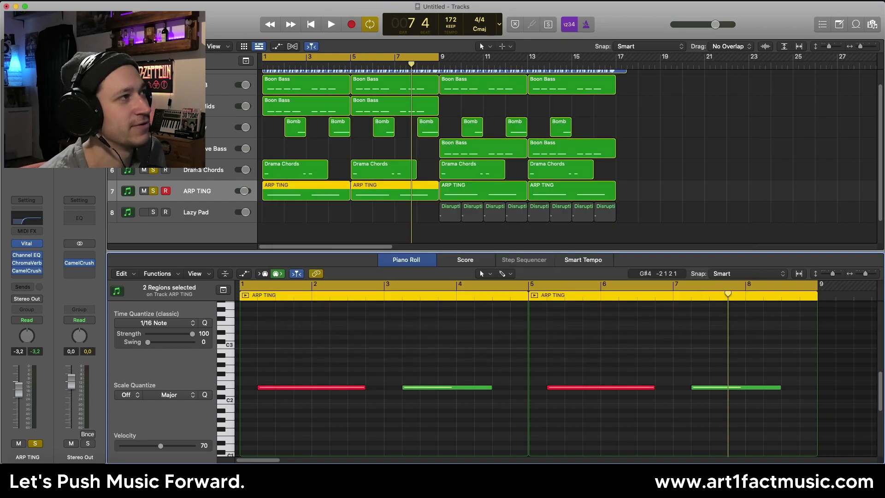
Step: Play the soloed tracks together with ARP TING, and set the cycle range from bar 1 to bar 17
left_click(289, 145)
scroll(352, 156, "up", 2)
key("space")
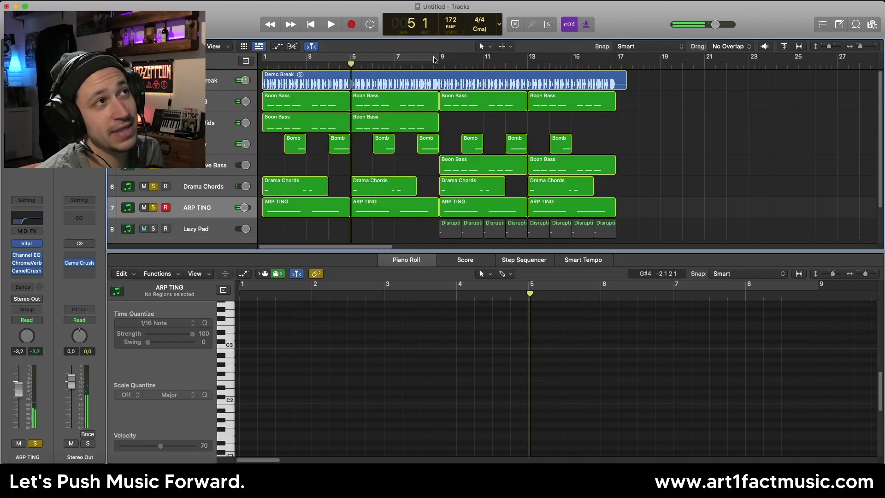
key("shift+super+period")
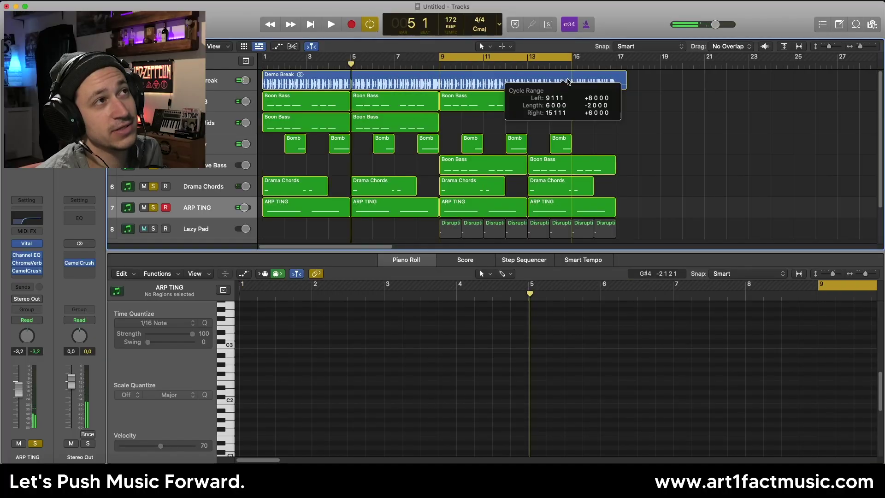
left_click_drag(273, 59, 622, 69)
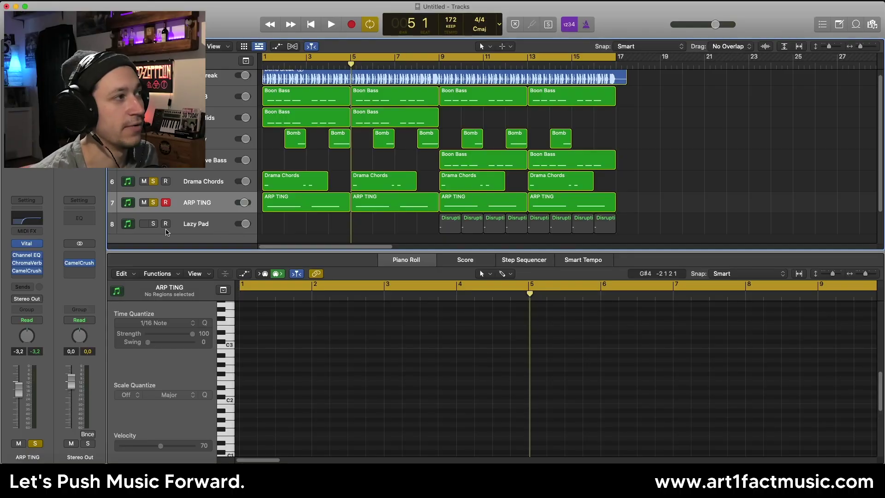
Step: Solo only the Lazy Pad track and play it over a cycle range from bar 9 to bar 15
left_click(154, 224)
left_click(180, 225)
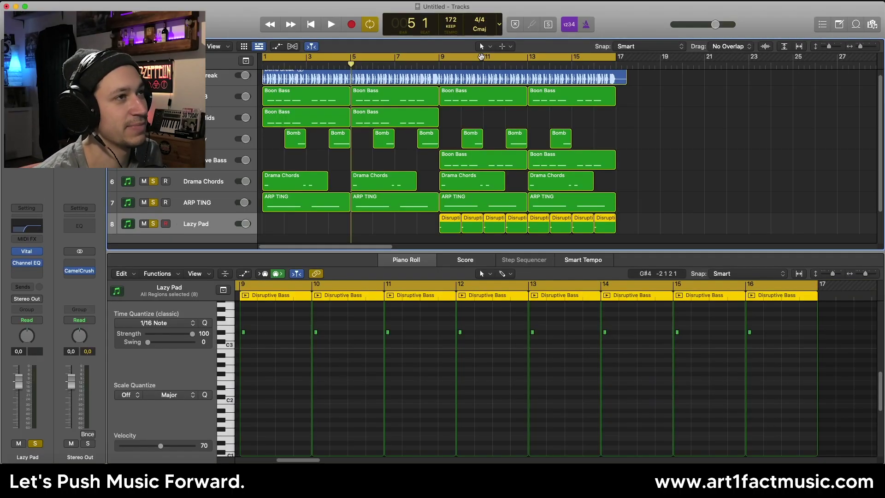
left_click_drag(436, 58, 572, 57)
key("space")
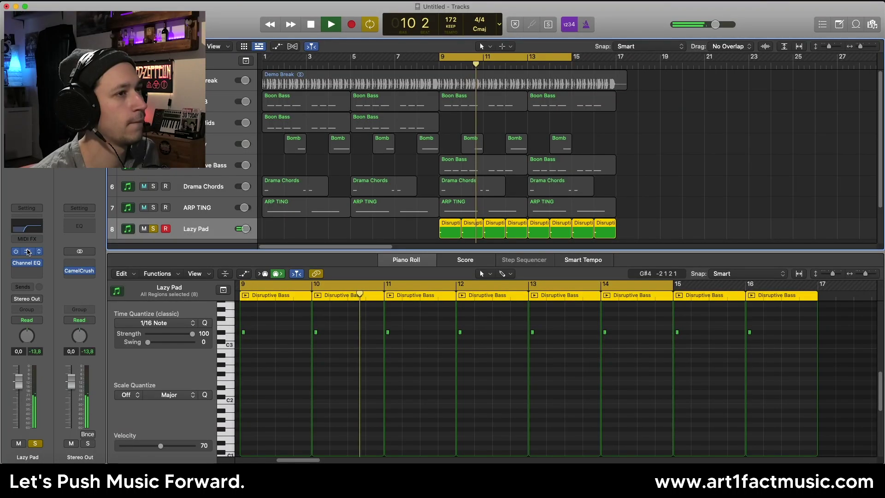
Step: Inspect the Lazy Pad's Dirty Saw Pad patch in Vital, including its effects
key("v")
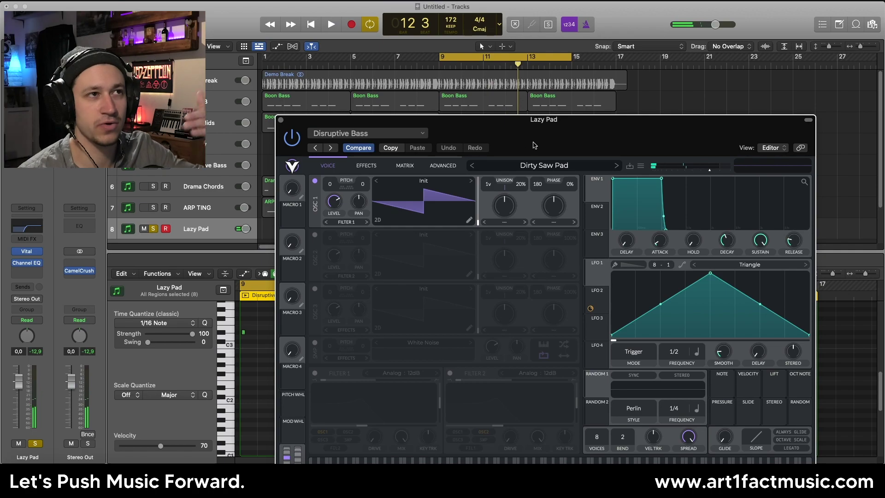
left_click(374, 166)
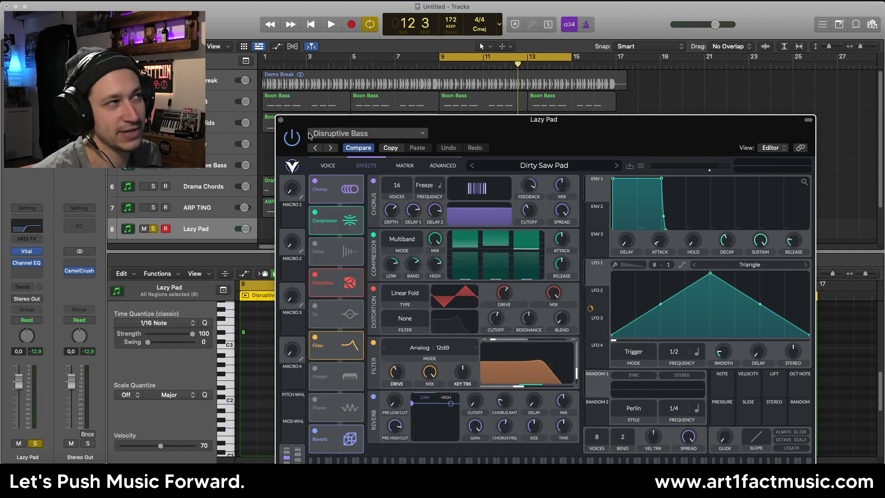
left_click(281, 120)
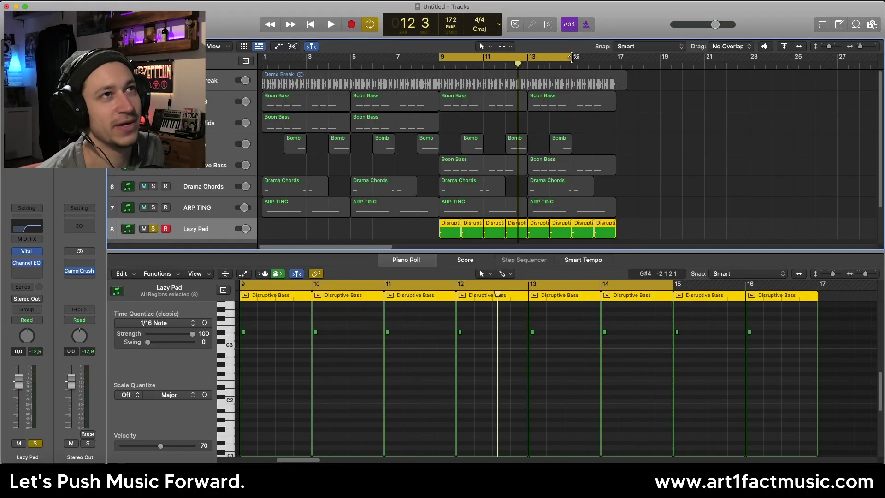
Step: Extend the end of the cycle range to bar 17 and play the Lazy Pad on its own
left_click_drag(575, 58, 613, 69)
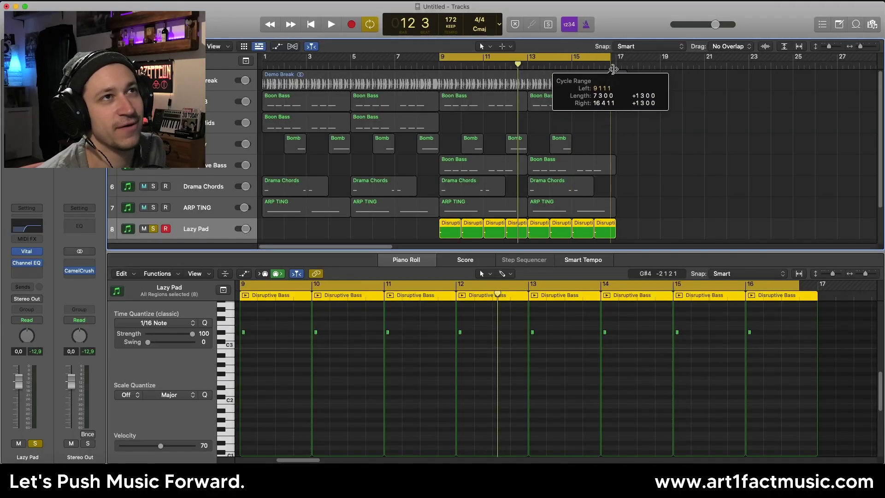
key("space")
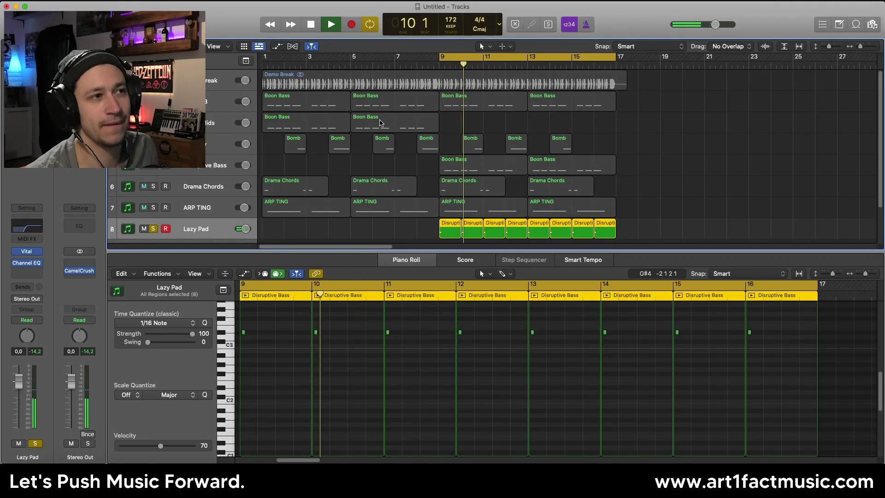
Step: Stop playback, set the cycle range from bar 1 to bar 17, and unsolo the Lazy Pad track
key("space")
left_click_drag(264, 58, 617, 65)
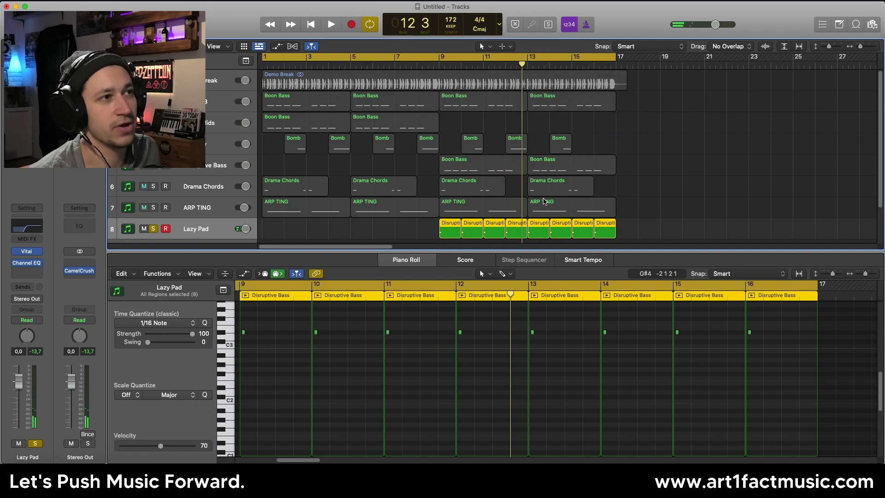
left_click(153, 229)
left_click(436, 262)
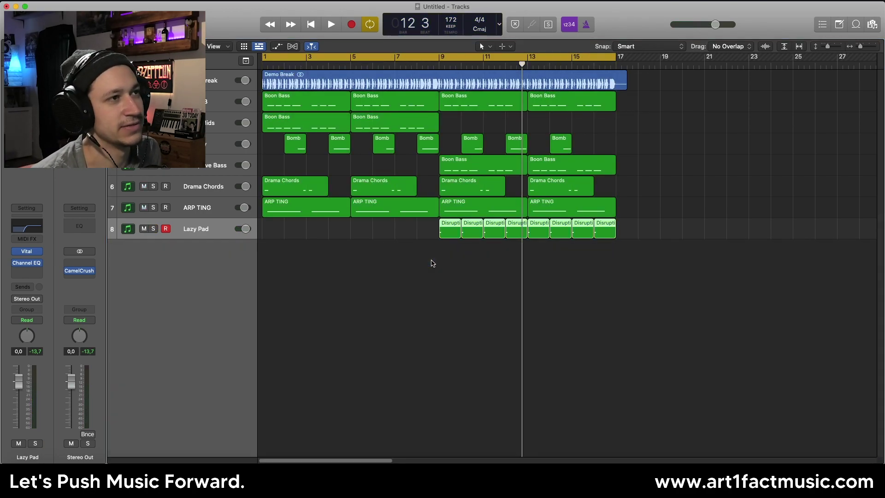
left_click(426, 259)
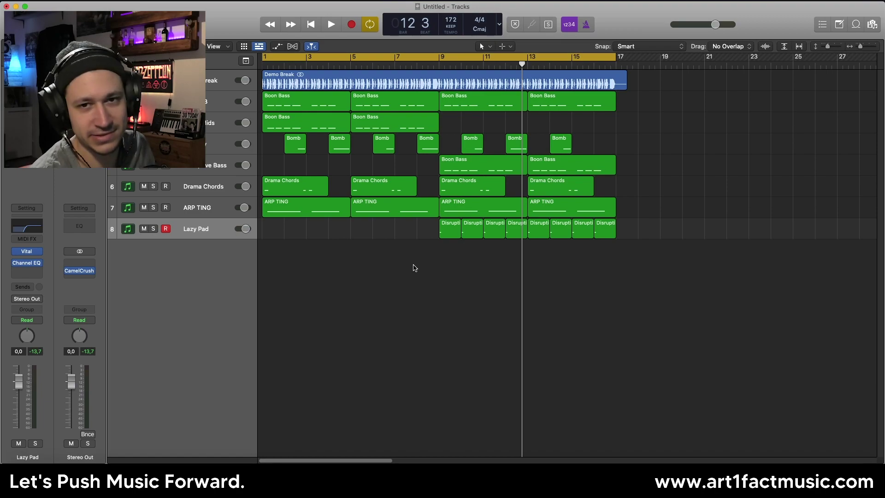
Step: Play the full arrangement from bar 1 with all tracks audible, enlarging the track rows during playback
key("Return")
key("space")
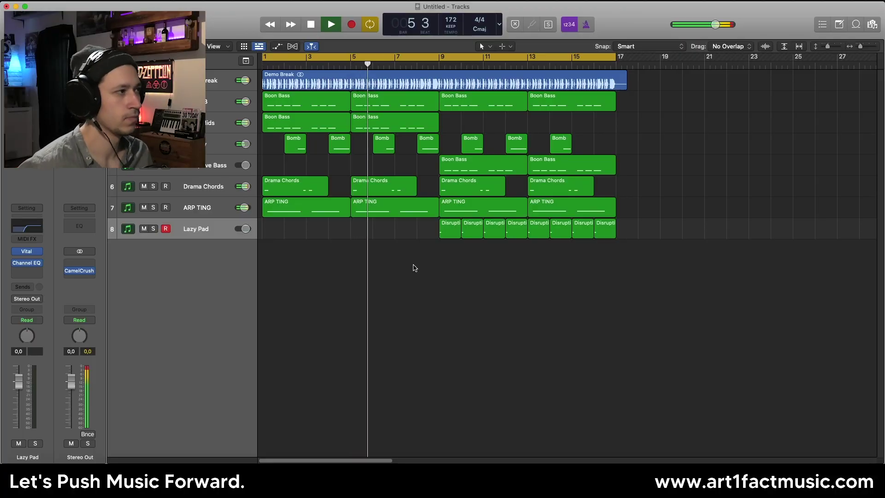
key("super+Down")
key("super+Down")
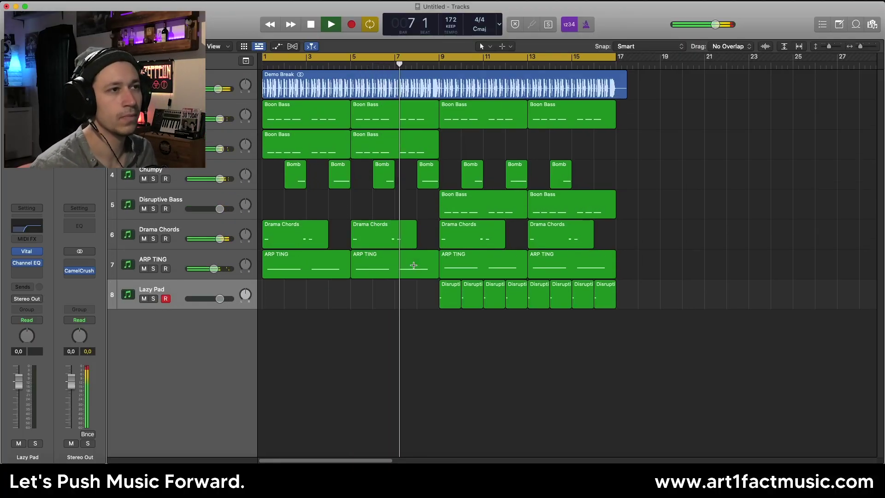
key("super+Left")
key("super+Down")
key("super+Down")
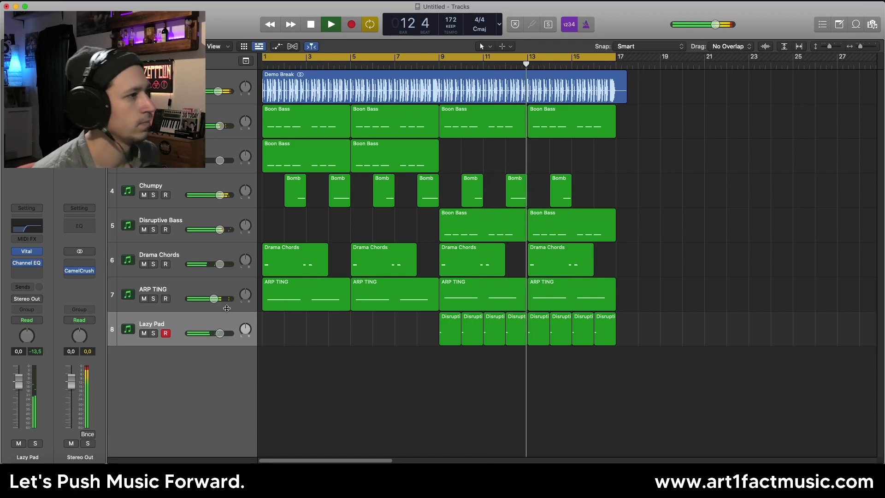
key("space")
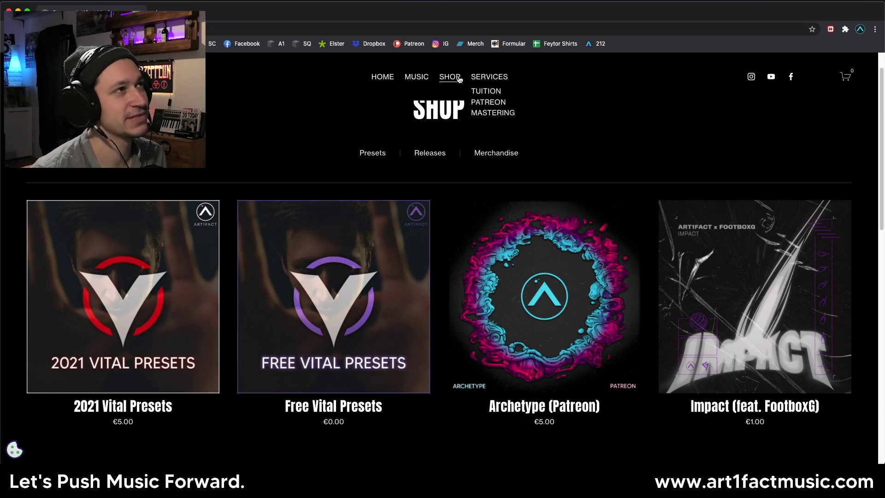
Step: Switch to the art1factmusic.com website in the browser and open its home page
left_click(383, 76)
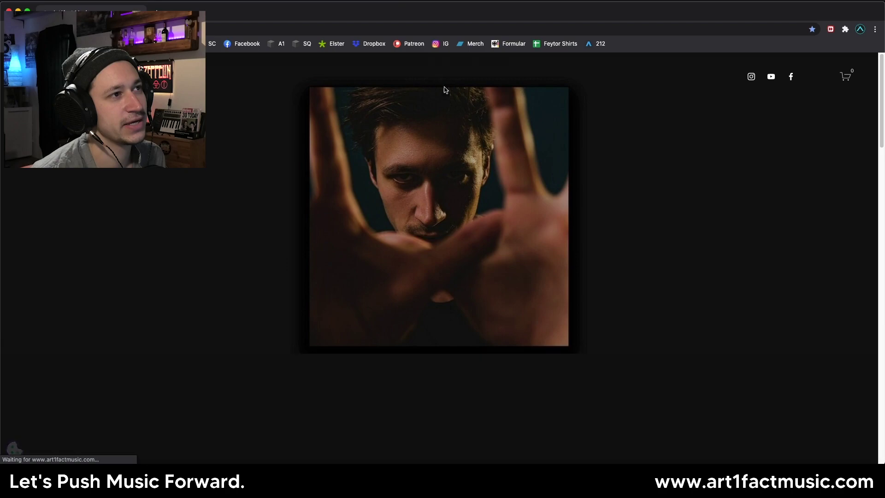